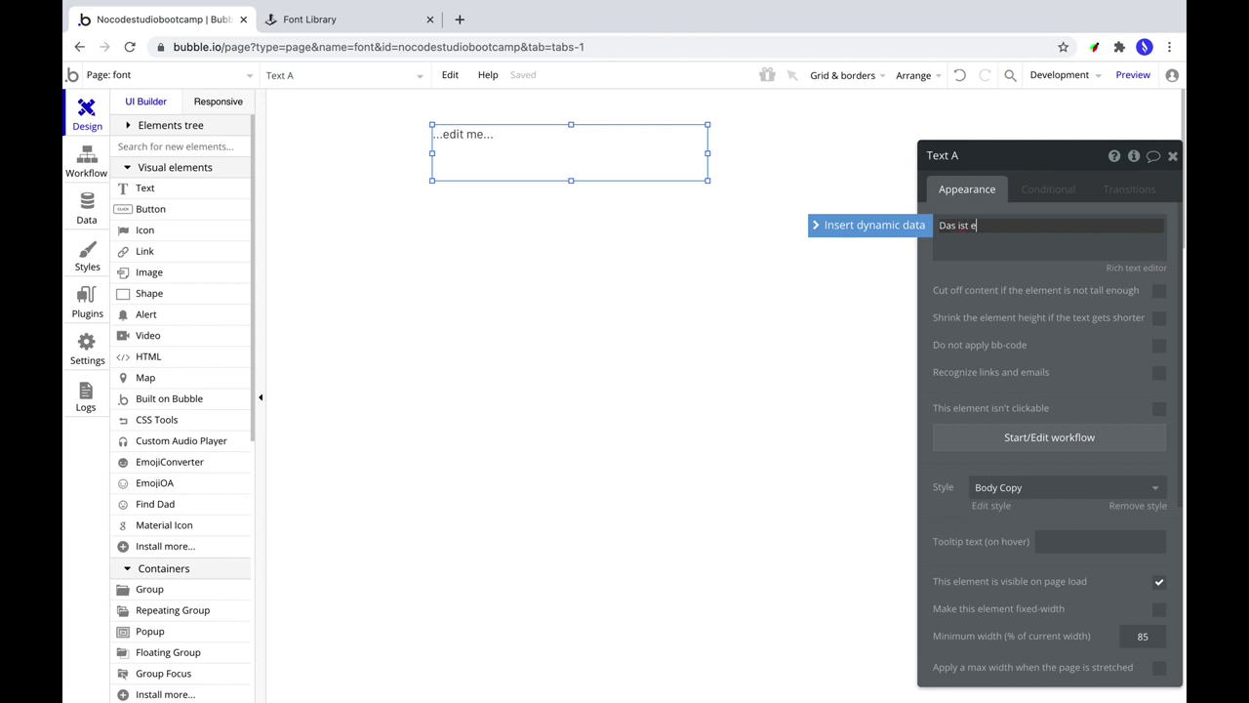
Set the text element's content to "Das ist ein Custom Font" and detach its Body Copy style
text(ustom)
click(510, 214)
click(515, 150)
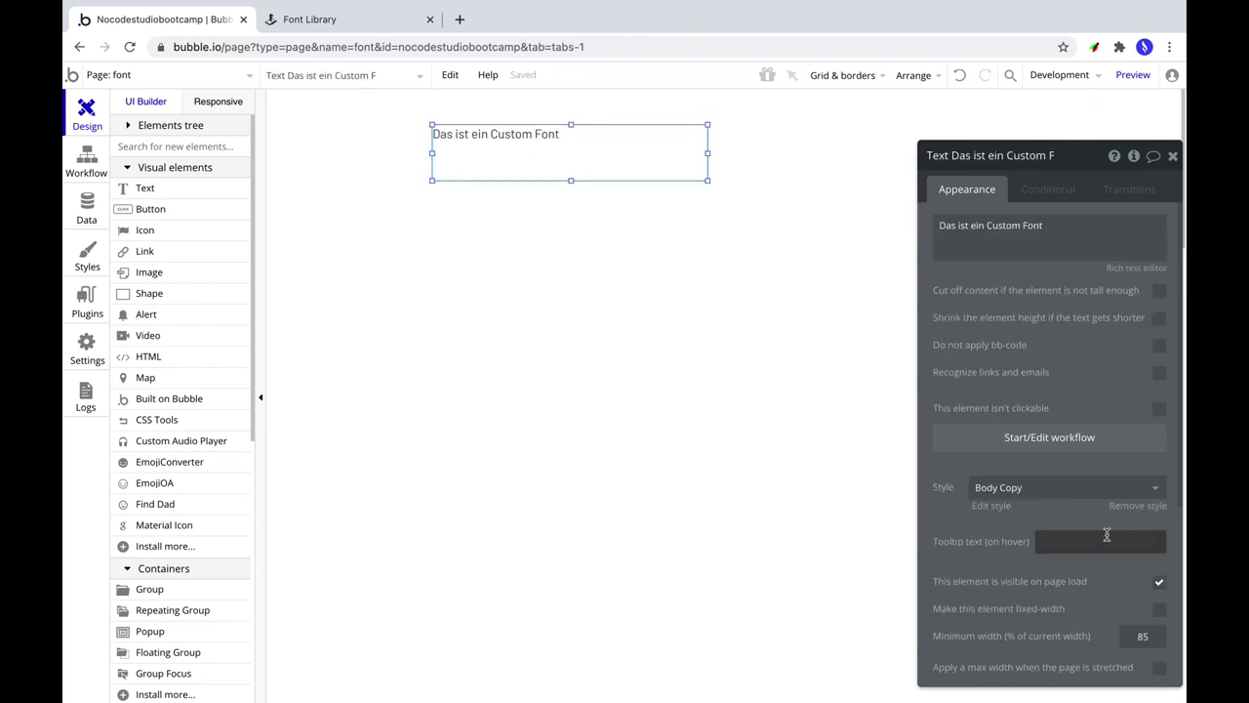
click(1048, 488)
click(1025, 517)
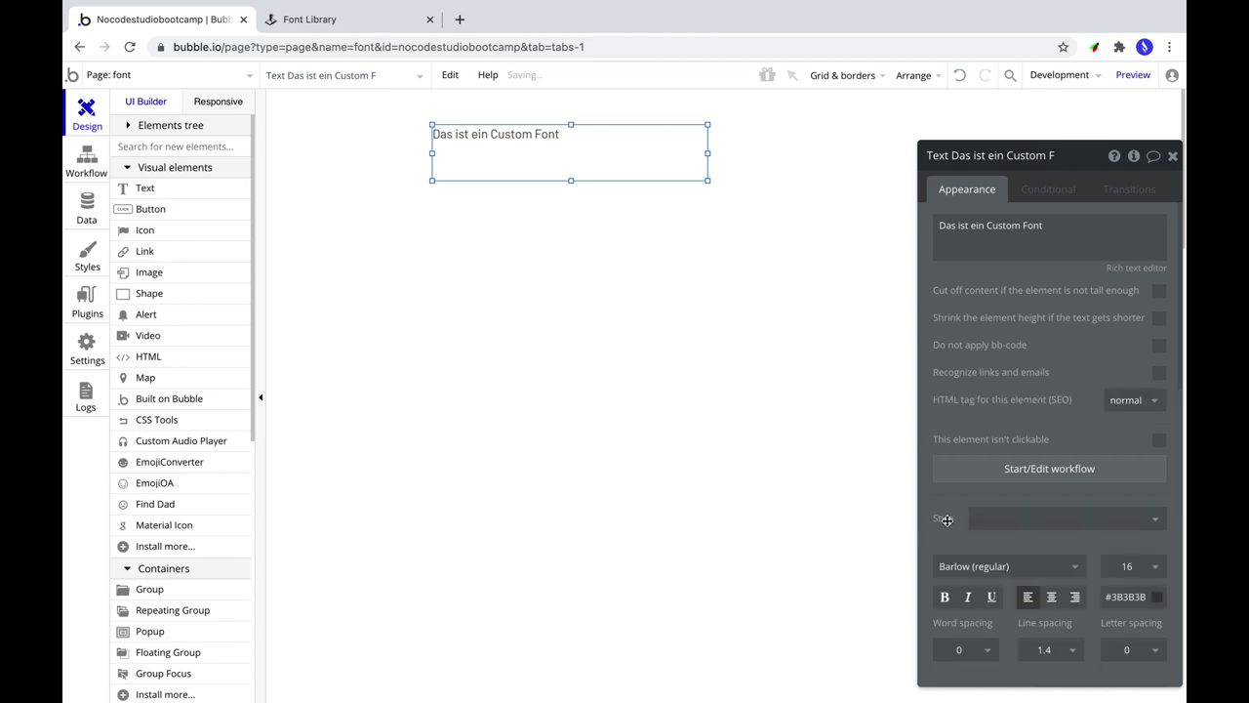
Browse the fonts available for the text element, leaving the list without choosing one
scroll(947, 520, down, 1)
click(965, 493)
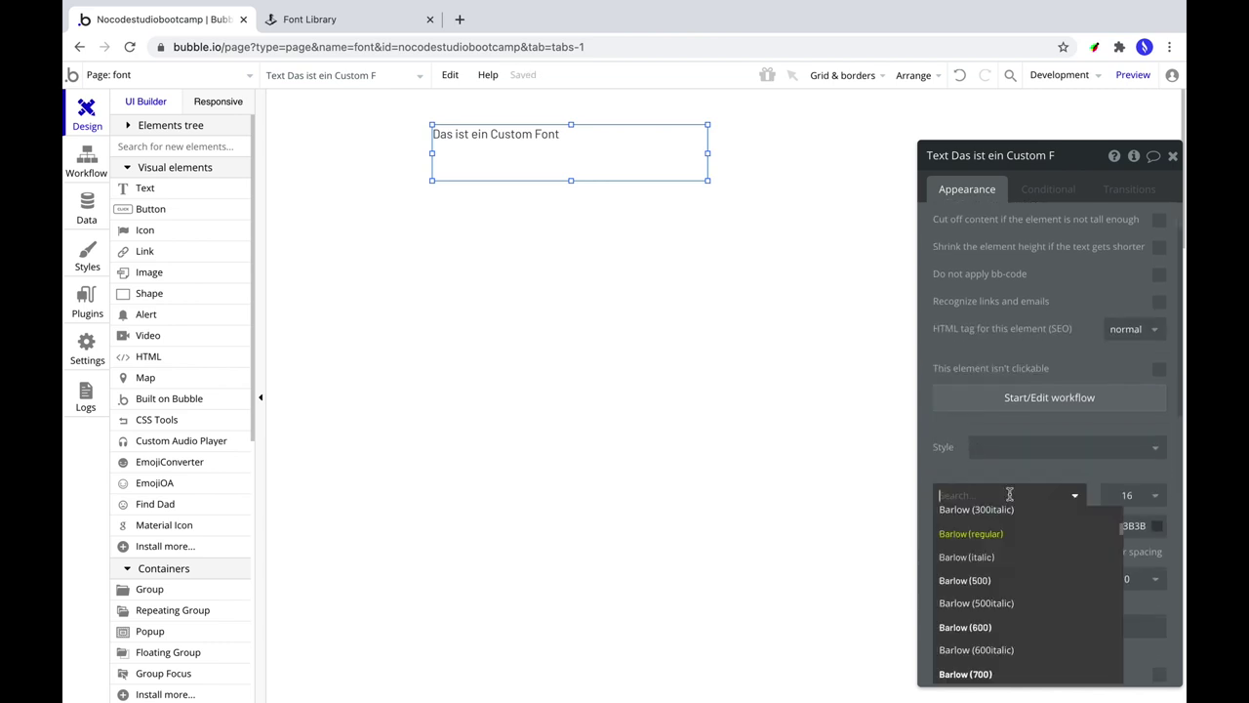
scroll(1021, 580, down, 10)
scroll(1024, 586, down, 10)
scroll(1025, 579, up, 5)
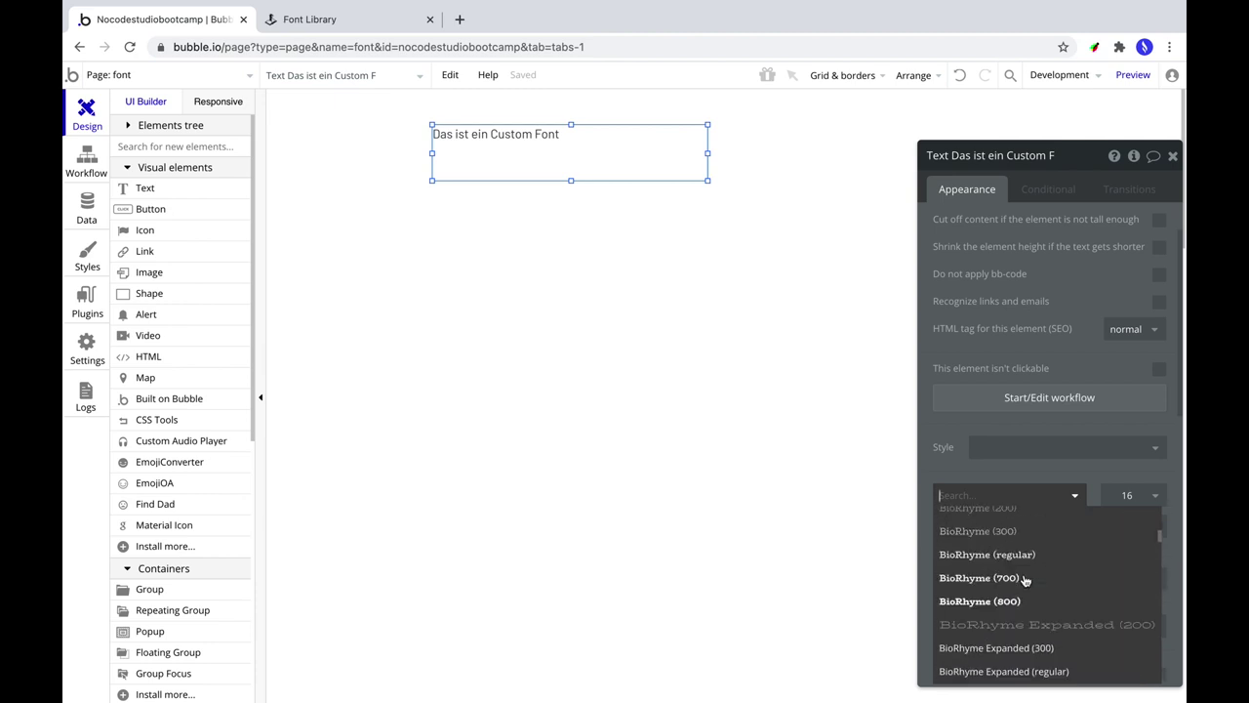
scroll(975, 566, up, 8)
click(952, 471)
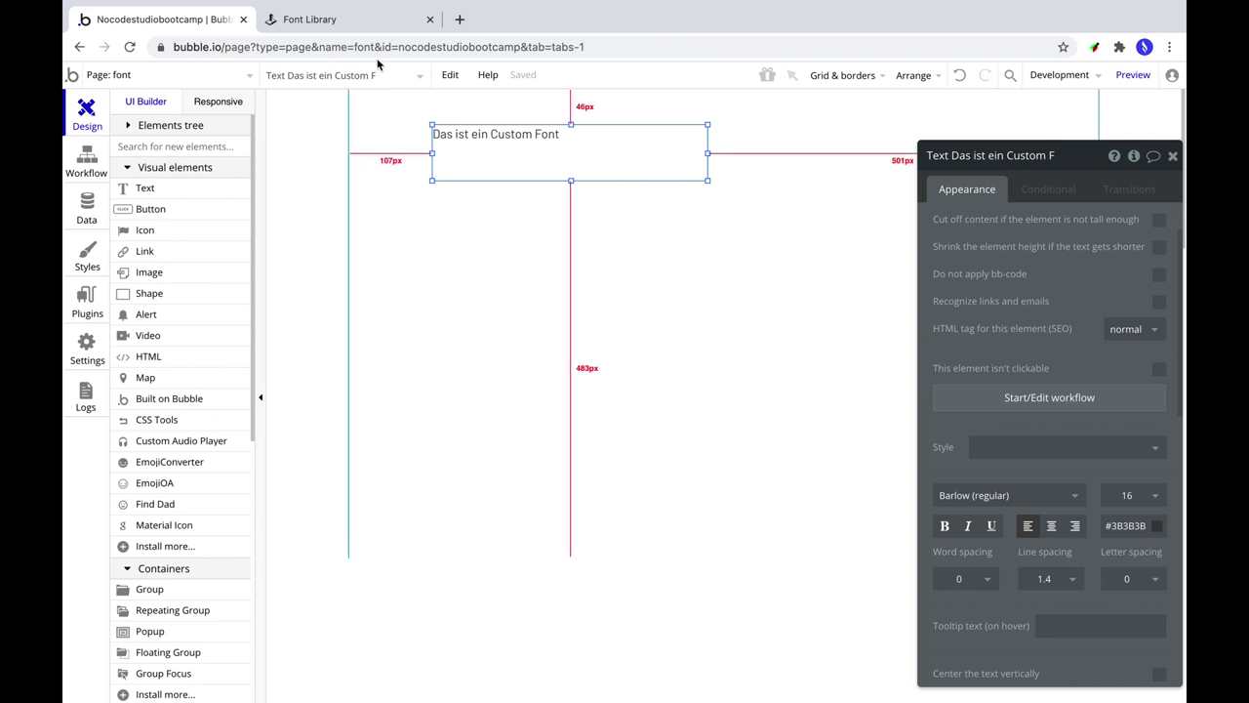
Switch to the Font Library website and download the Helvetia Verbundene font from the Handwriting category
click(365, 23)
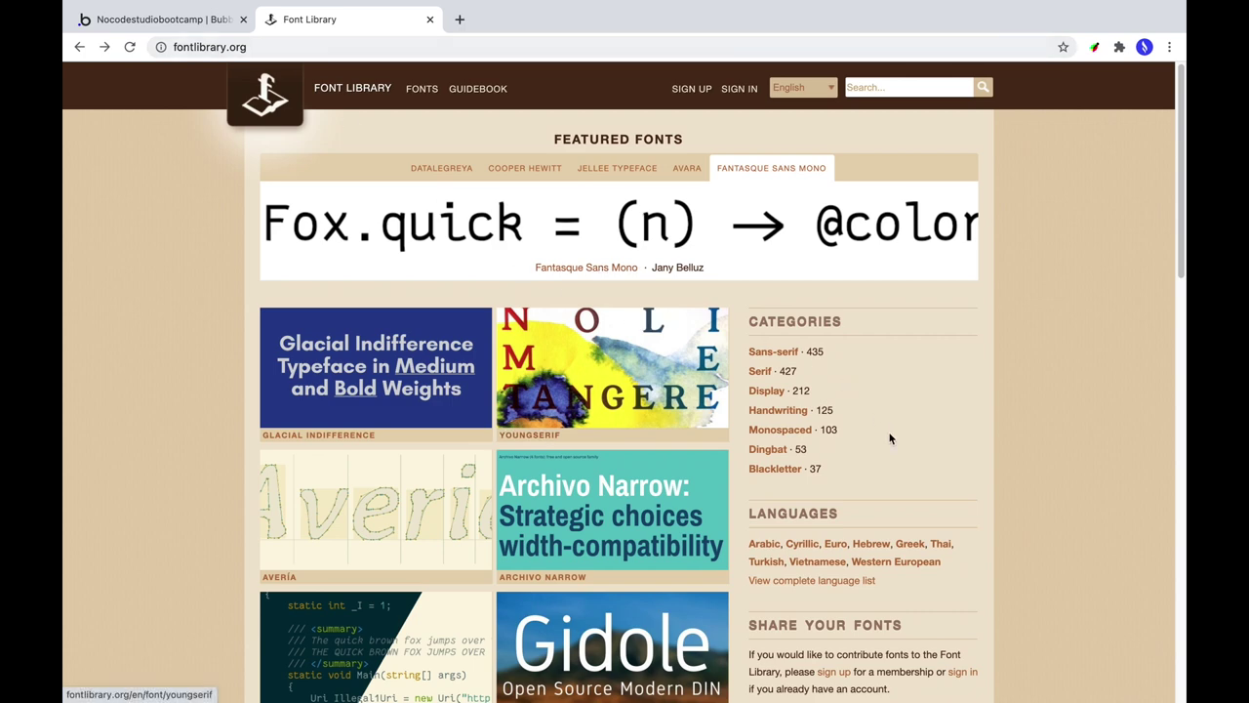
click(791, 411)
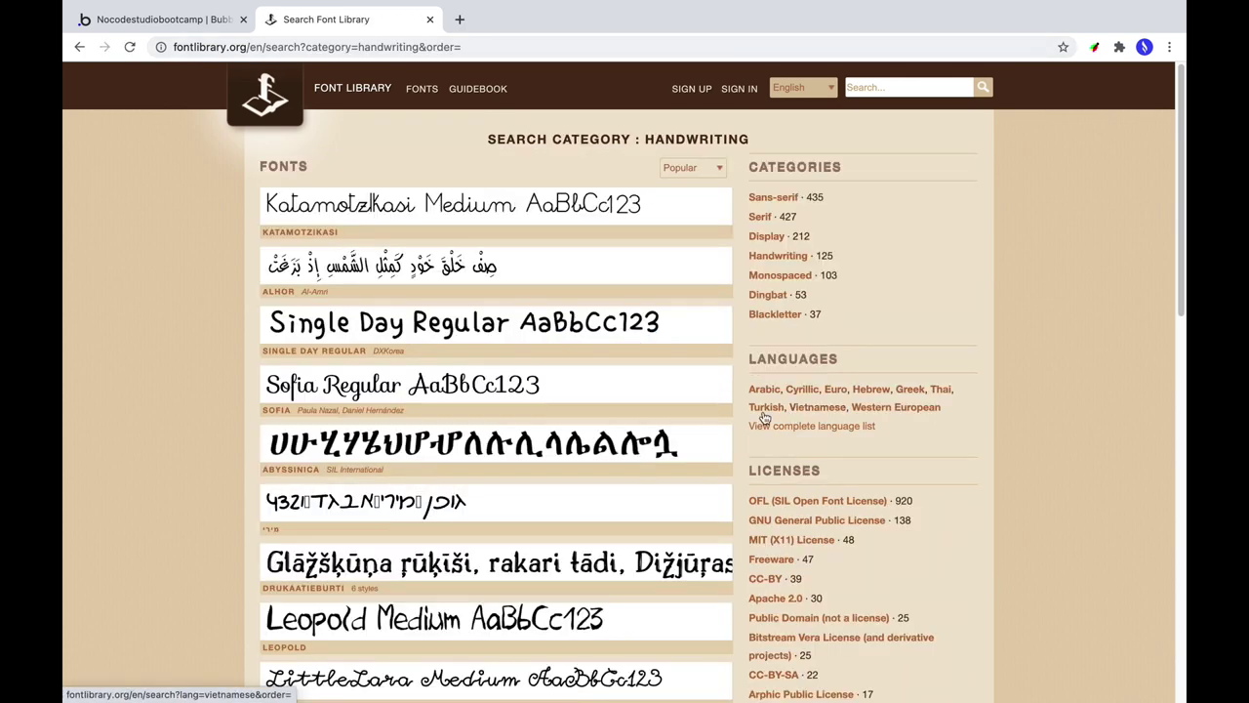
scroll(603, 411, down, 5)
scroll(605, 419, down, 5)
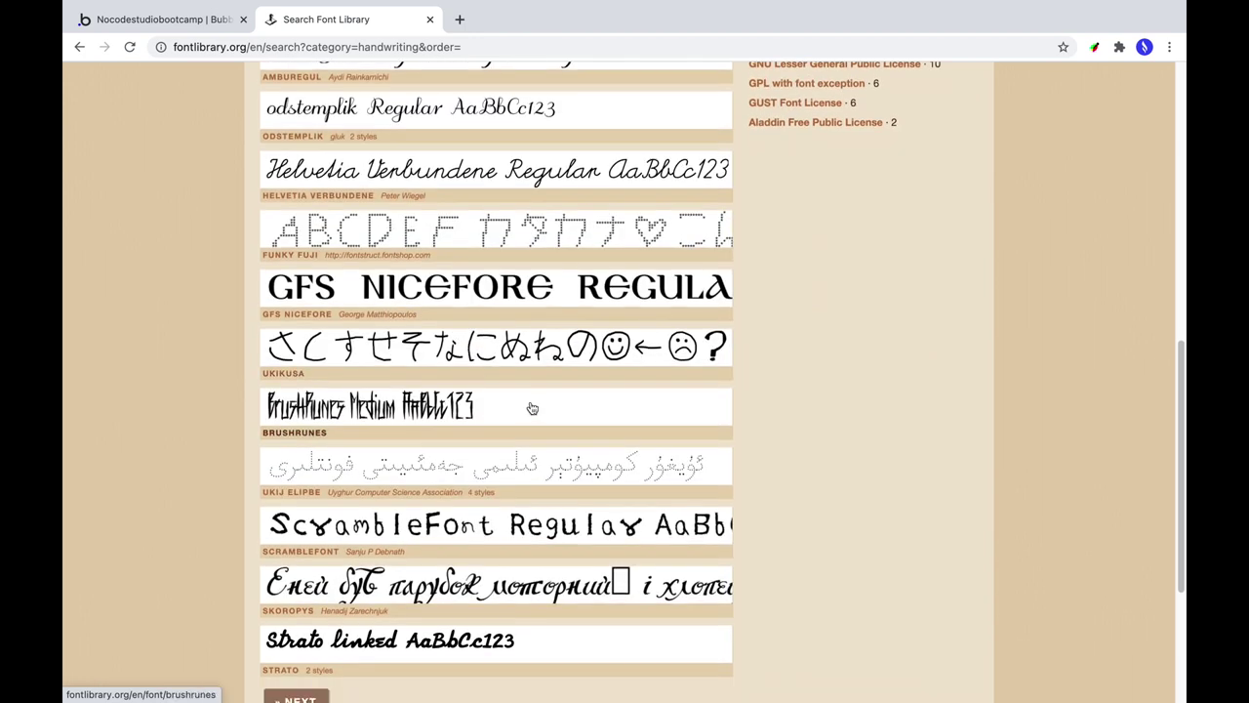
click(356, 175)
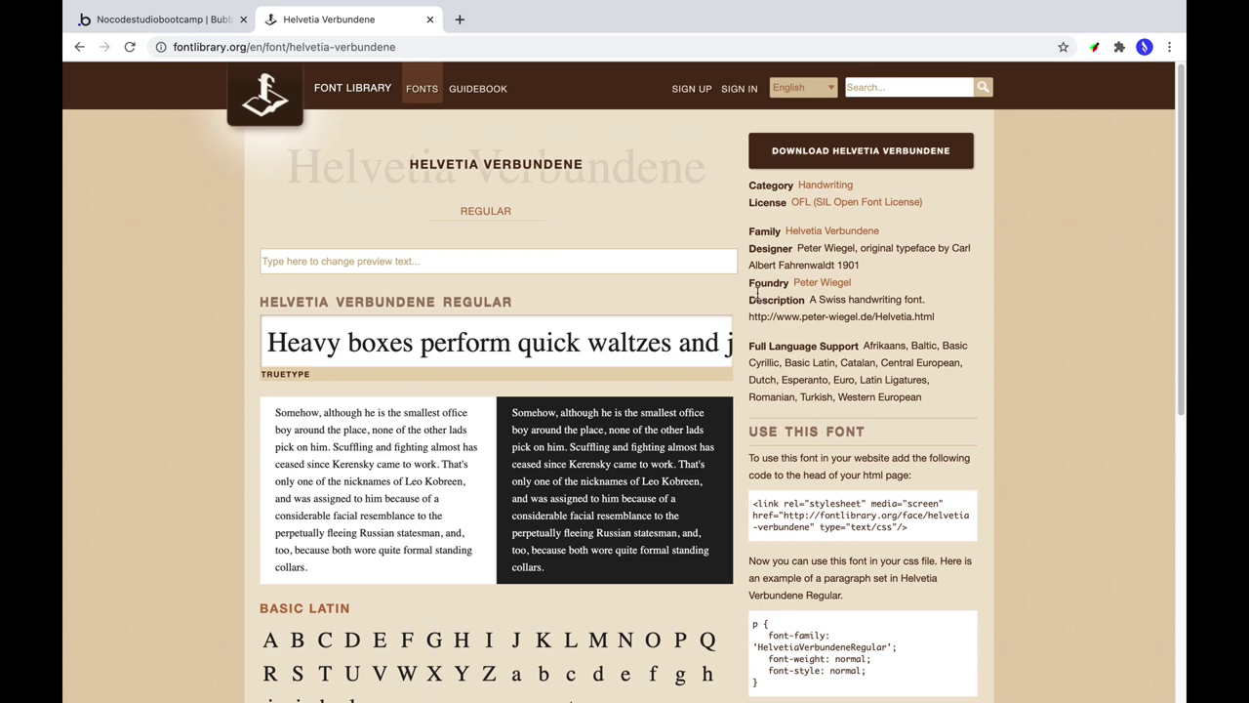
click(885, 152)
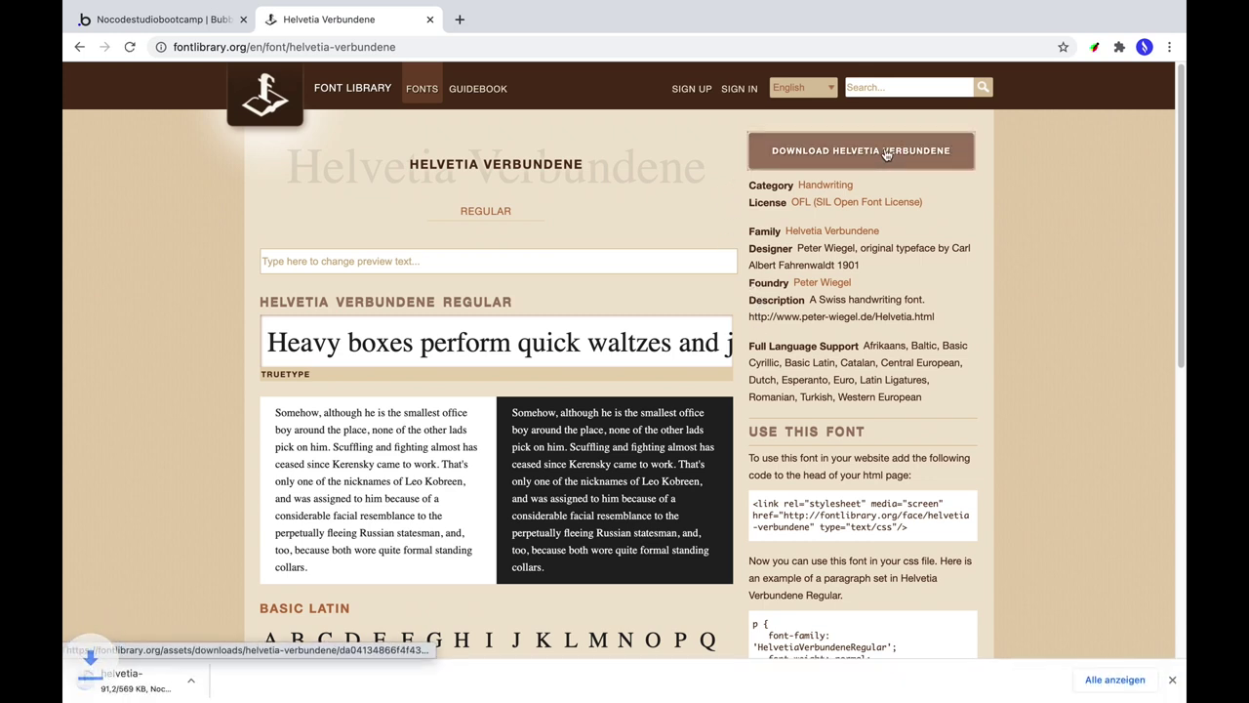
click(153, 673)
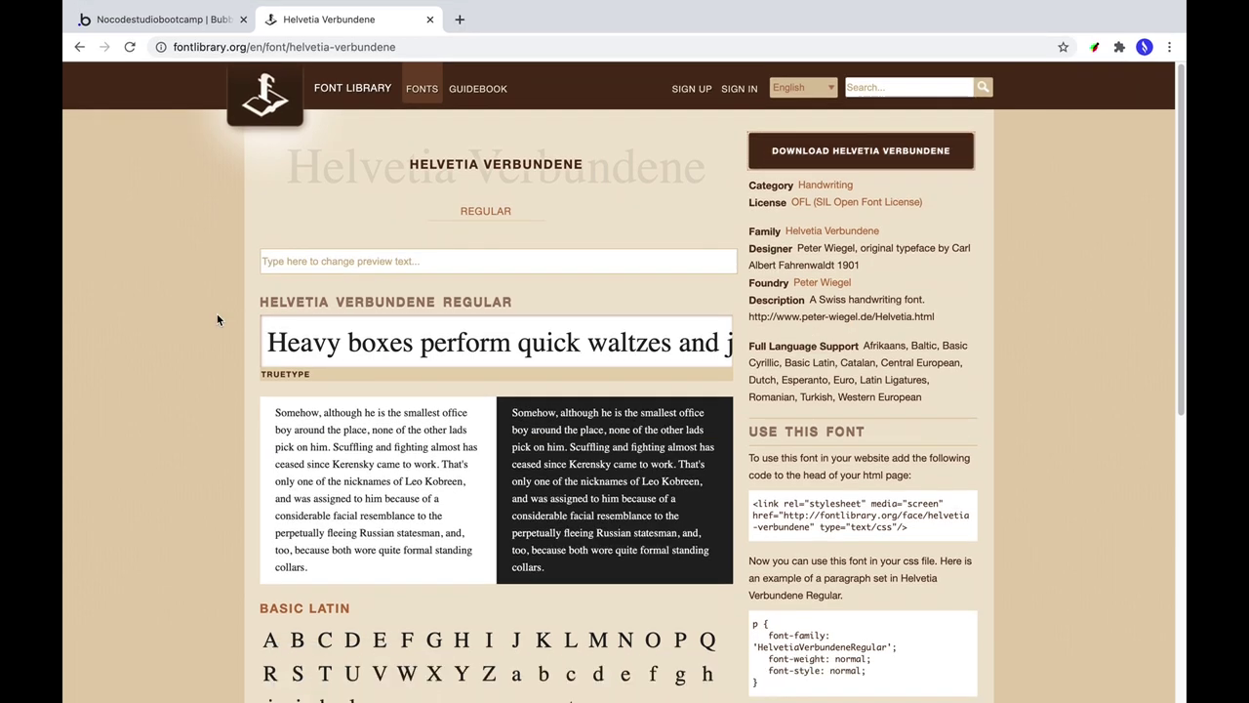
Switch back to the Bubble editor and view the Custom fonts section of the app's general settings
click(161, 20)
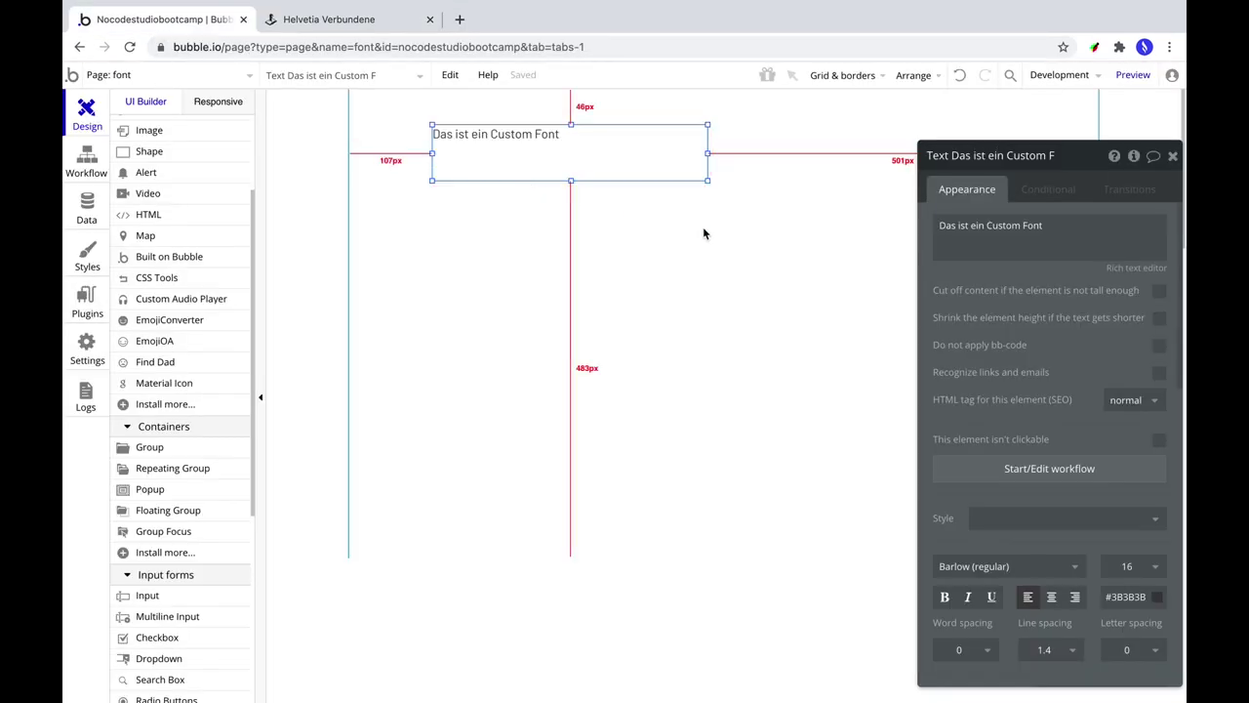
click(92, 357)
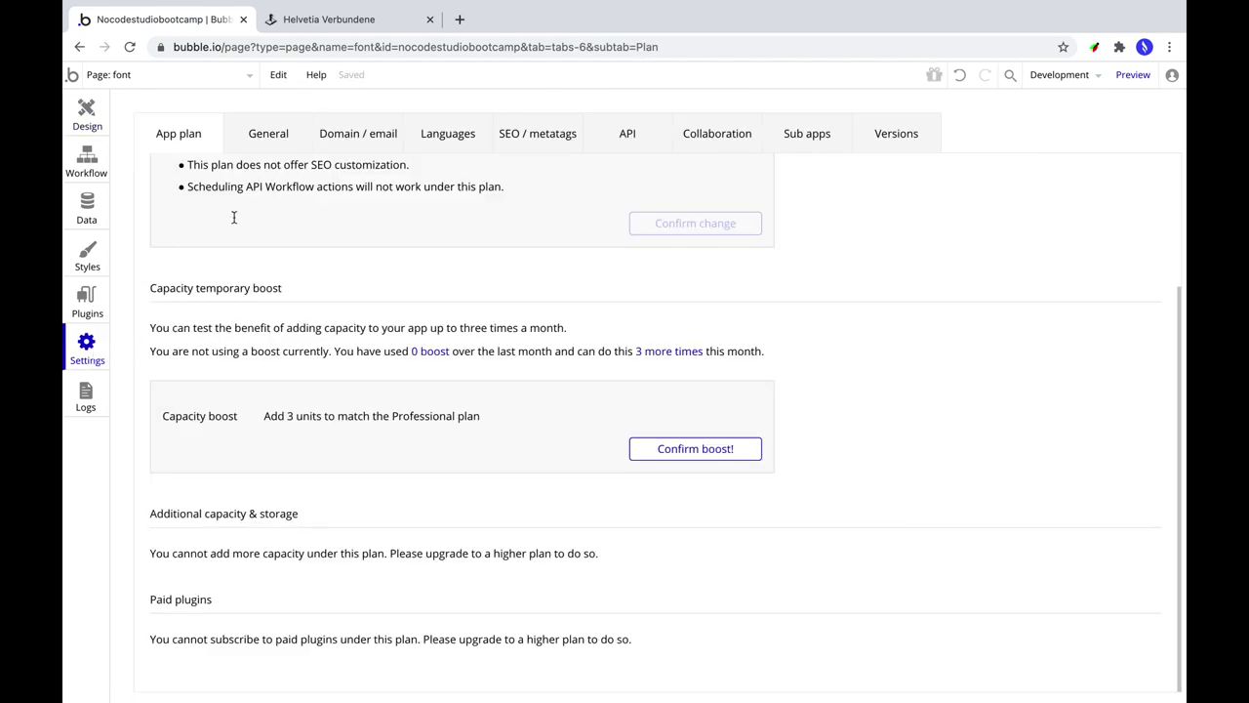
click(259, 137)
scroll(521, 301, down, 10)
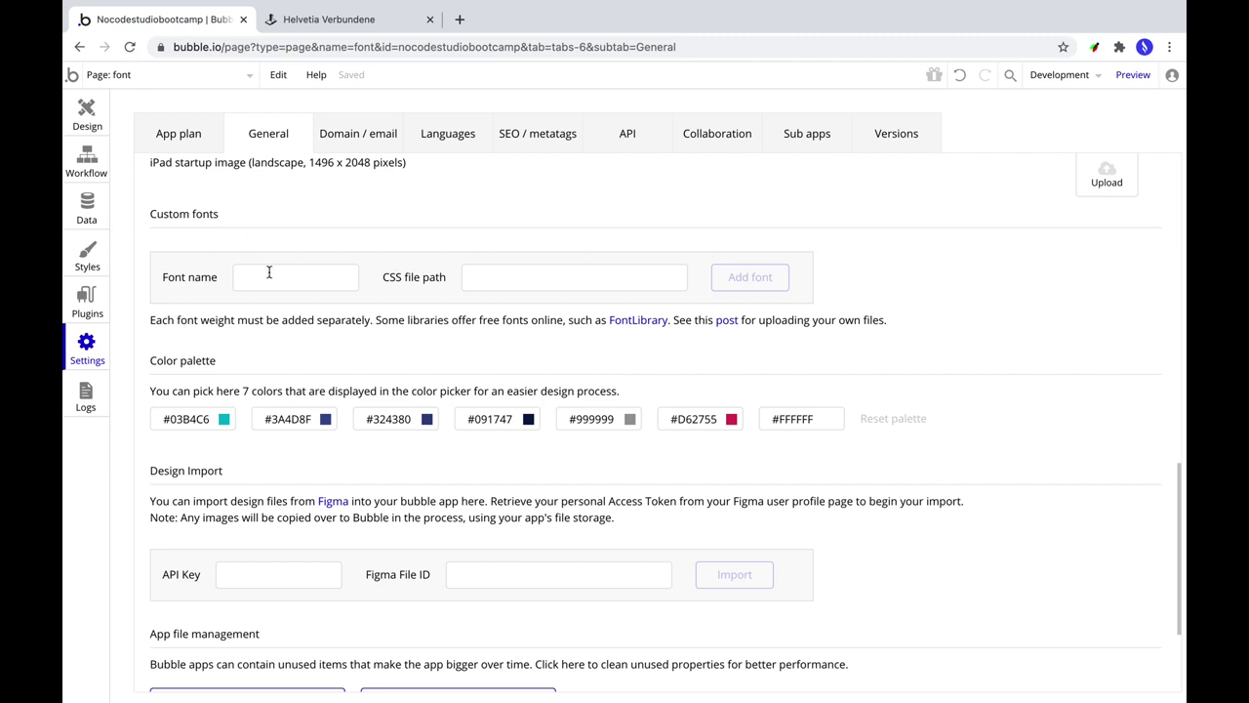
Return to the page design and place a File Uploader below the "Das ist ein Custom Font" text
click(84, 122)
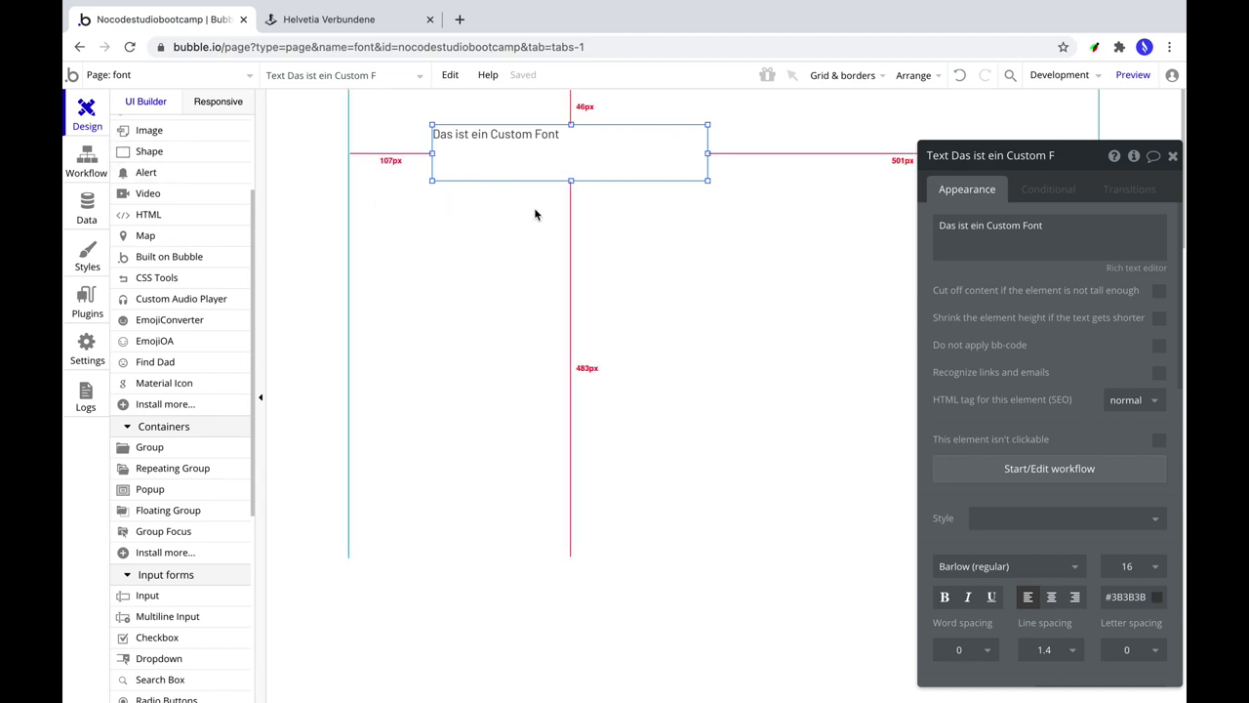
scroll(193, 532, down, 3)
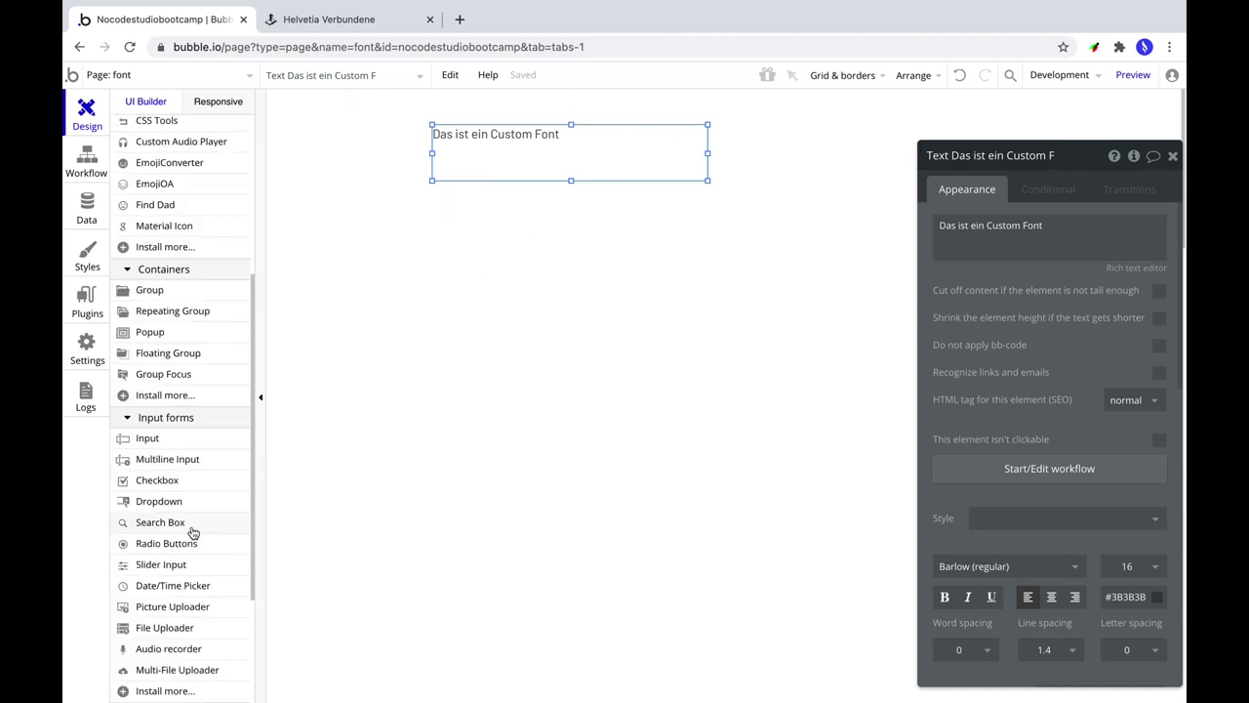
scroll(192, 532, down, 2)
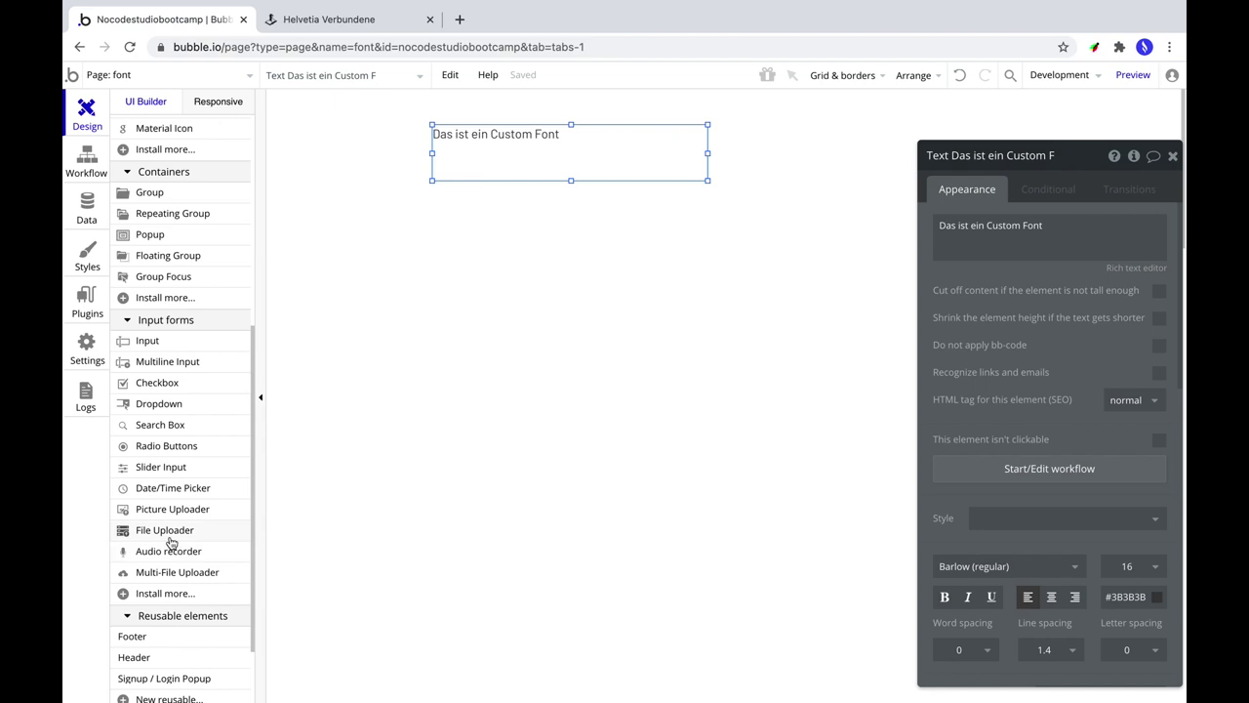
click(166, 533)
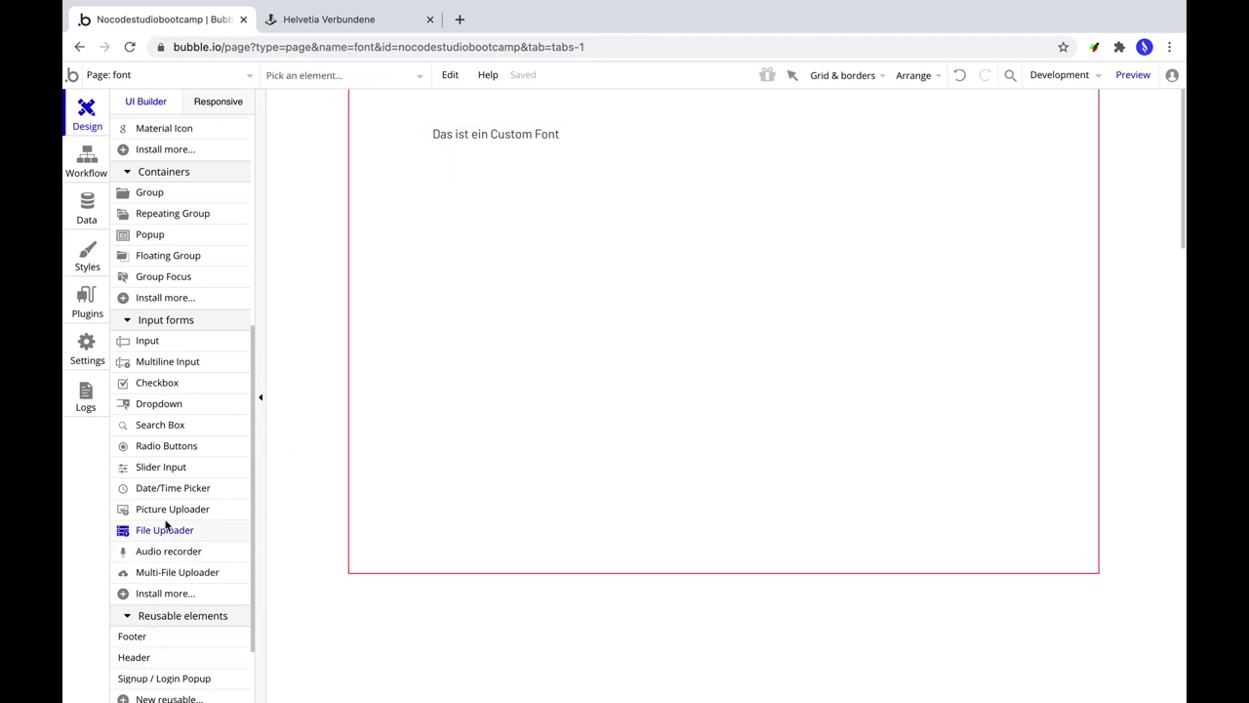
drag(424, 177, 708, 283)
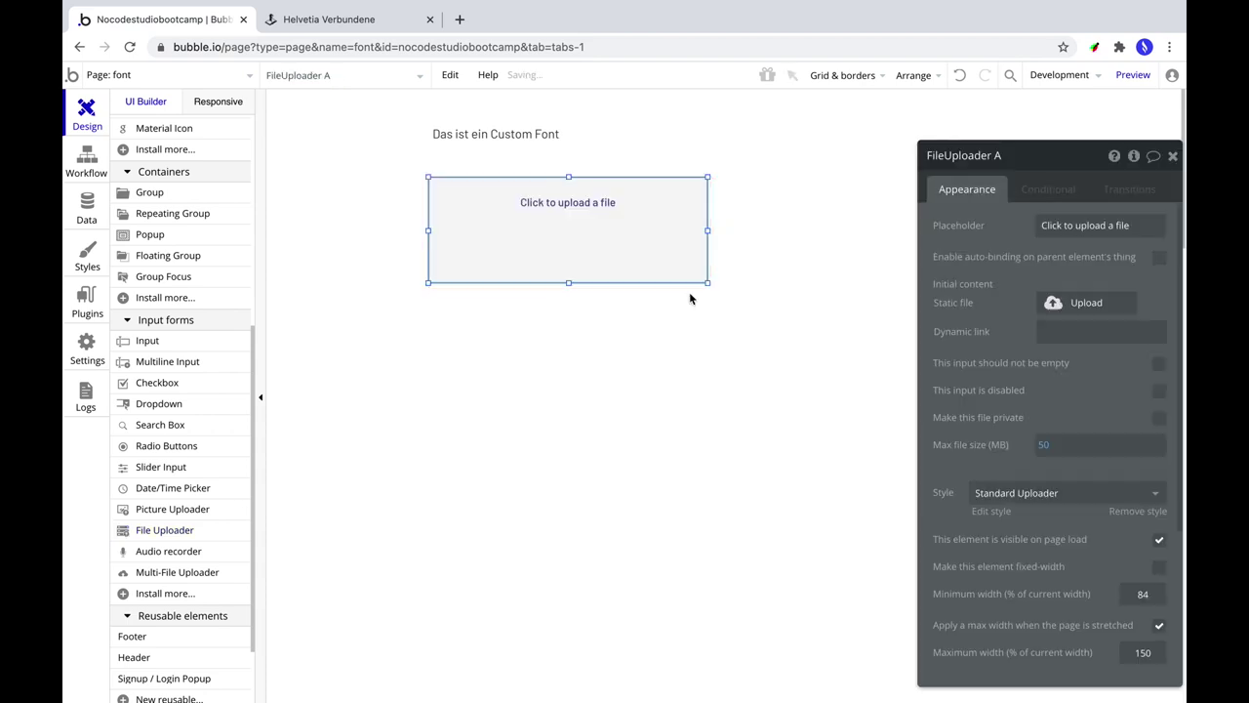
click(901, 293)
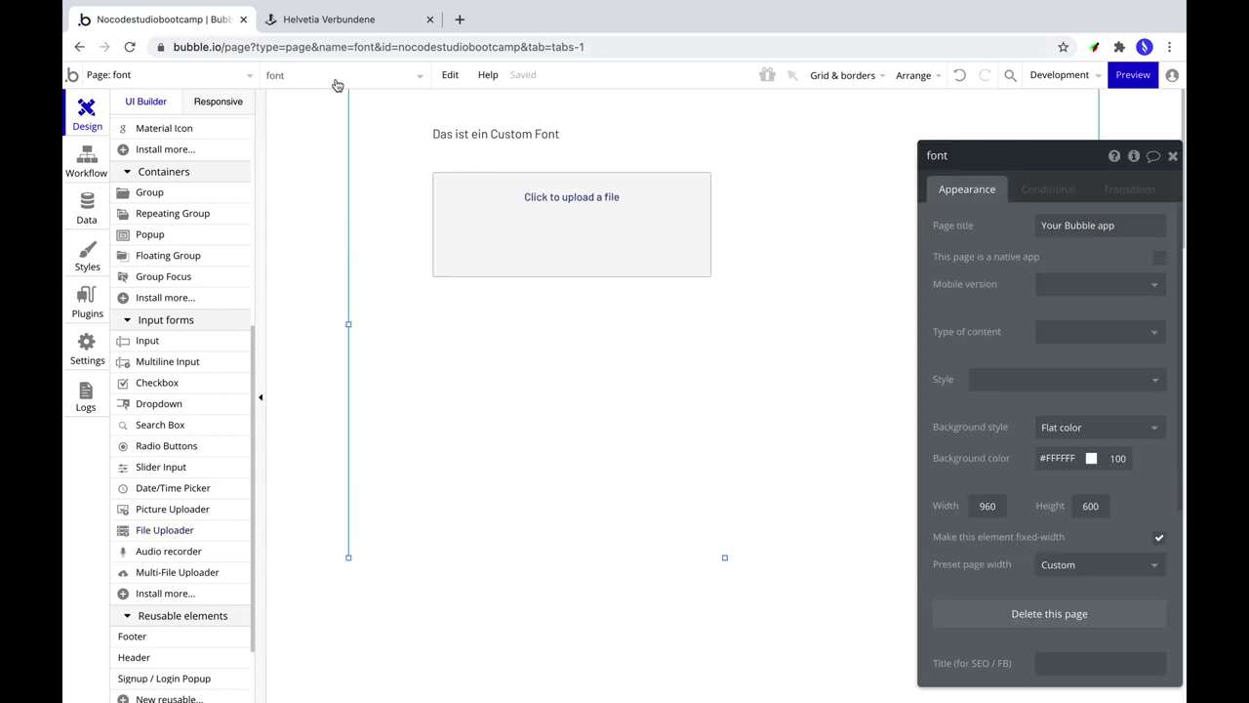
Preview the page, upload helvetia-verbundene.ttf from the helvetia-verbundene folder through the file uploader, and inspect the uploader in the debugger
click(1130, 75)
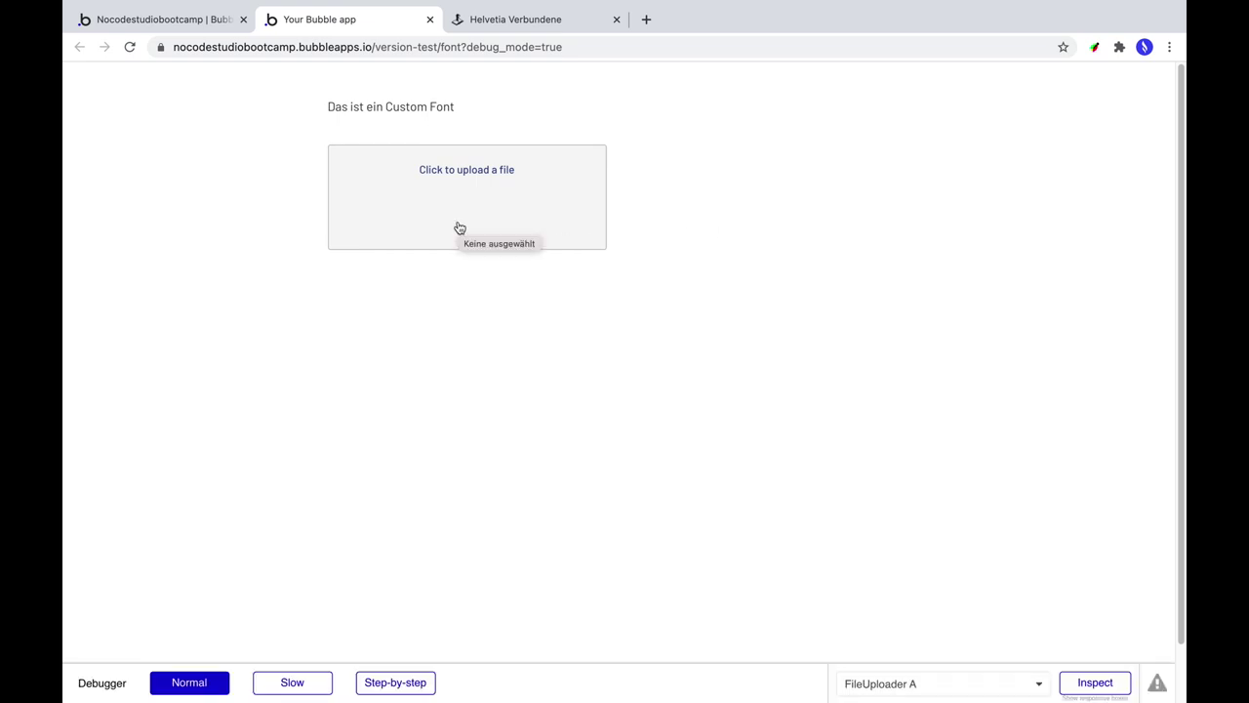
click(460, 227)
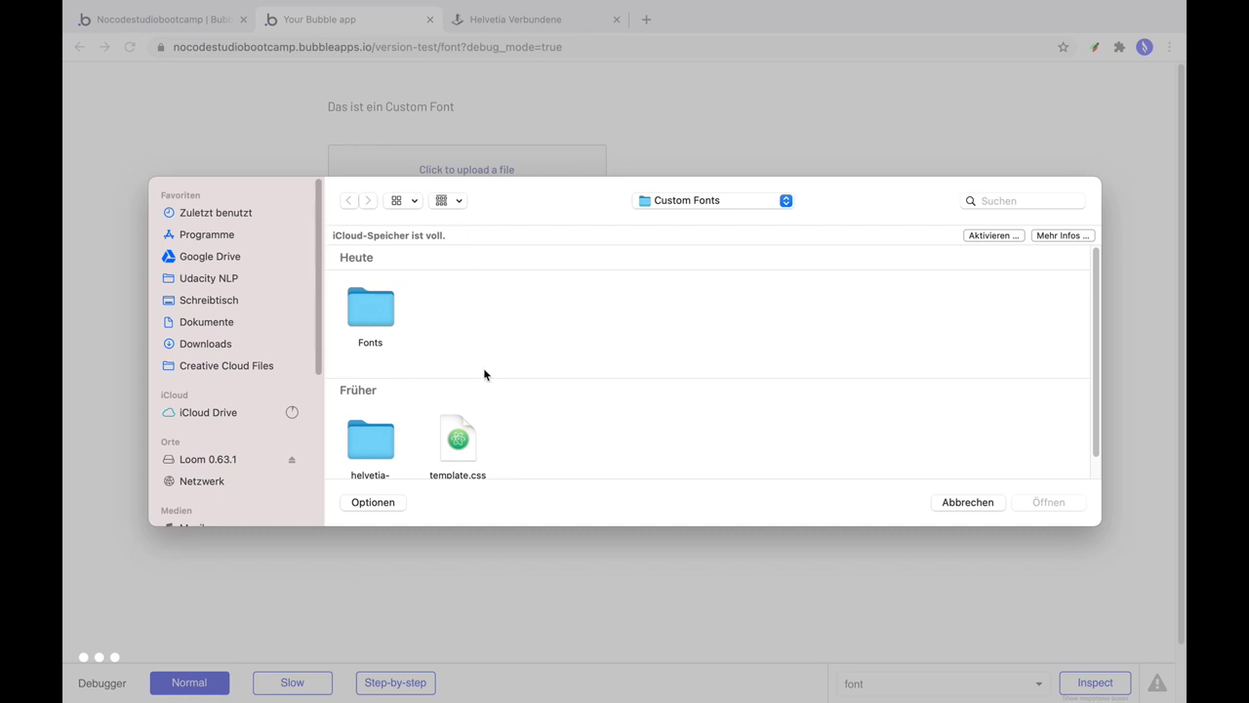
double_click(364, 439)
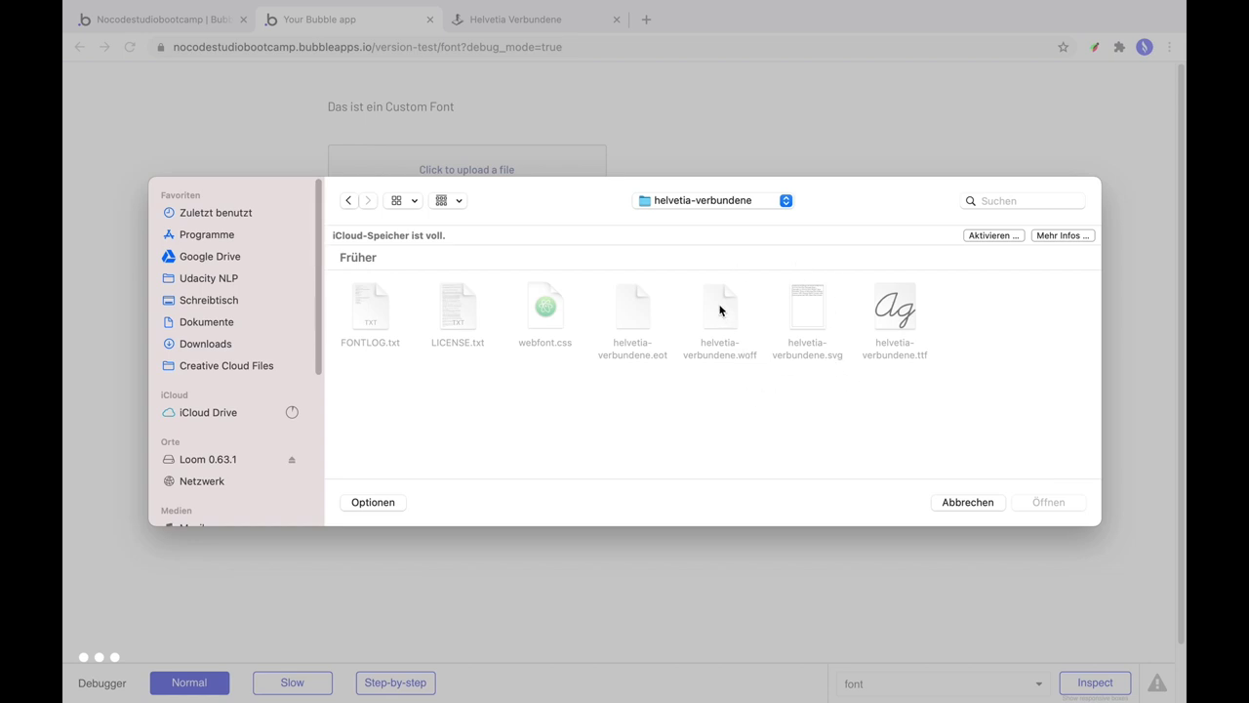
click(899, 309)
double_click(899, 310)
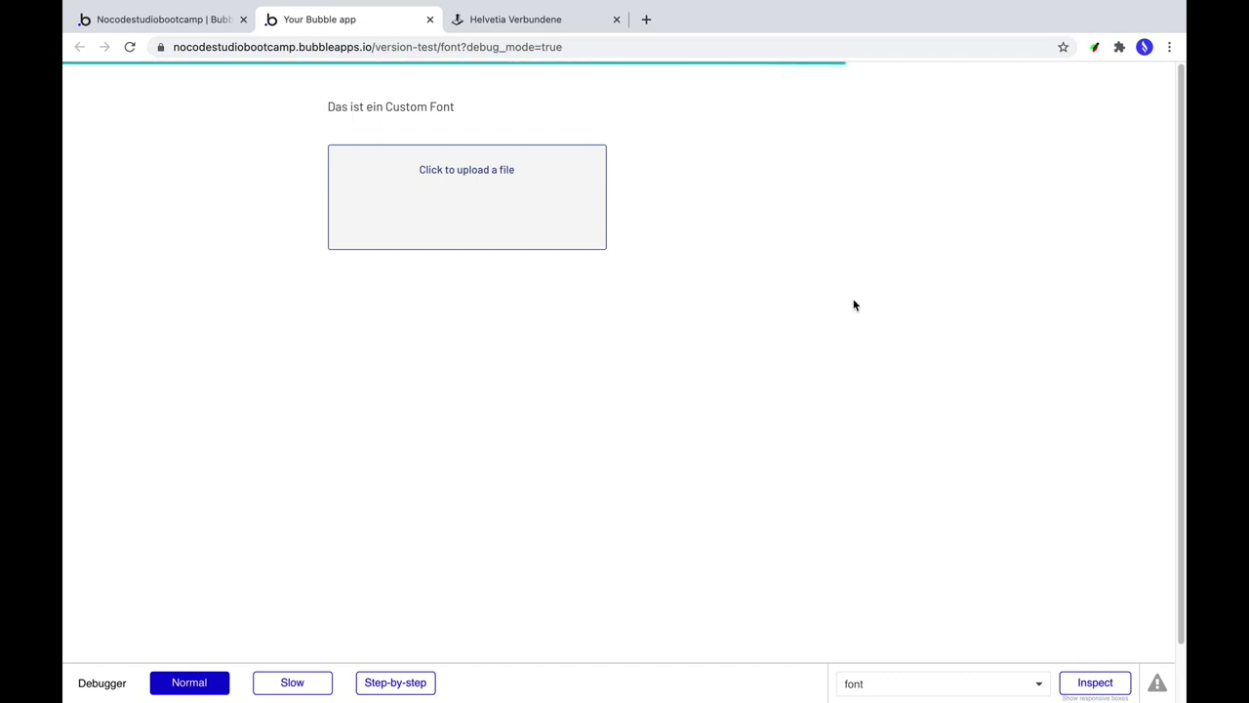
click(1093, 687)
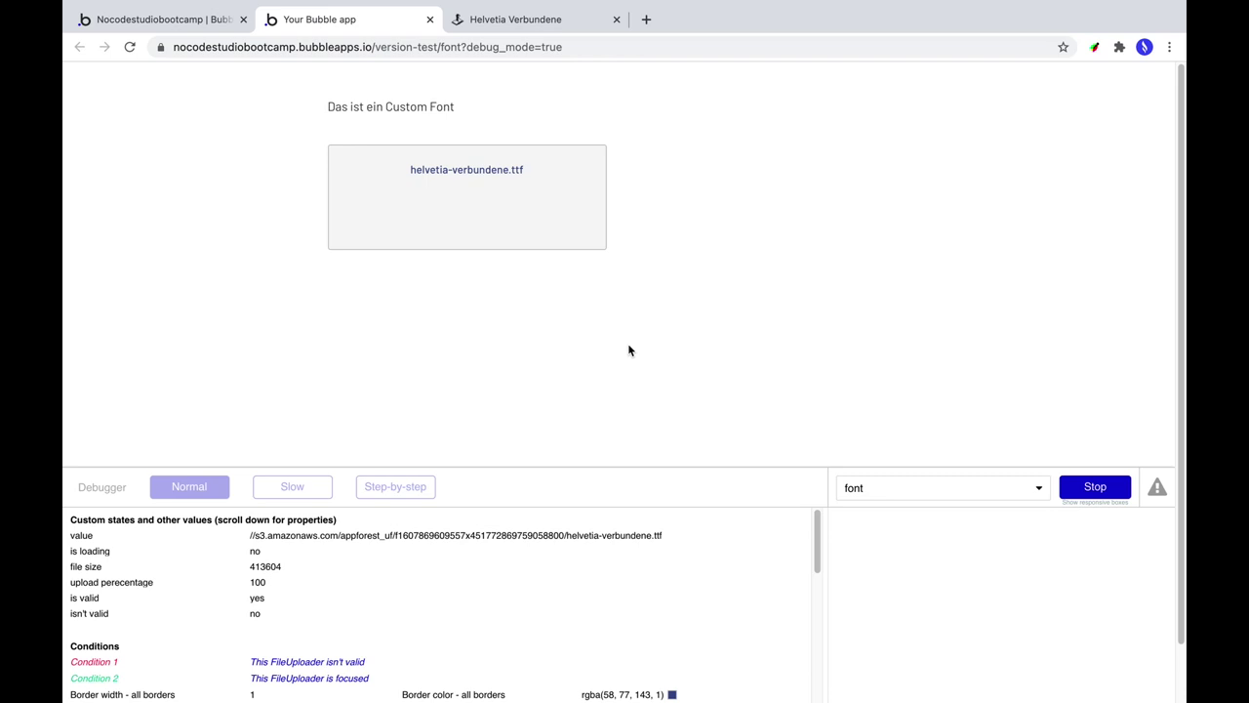
Set the font-family in template.css in Atom to "HelvetiaVerbundeneRegular", copied from the font's CSS example on Font Library
key(super+Tab)
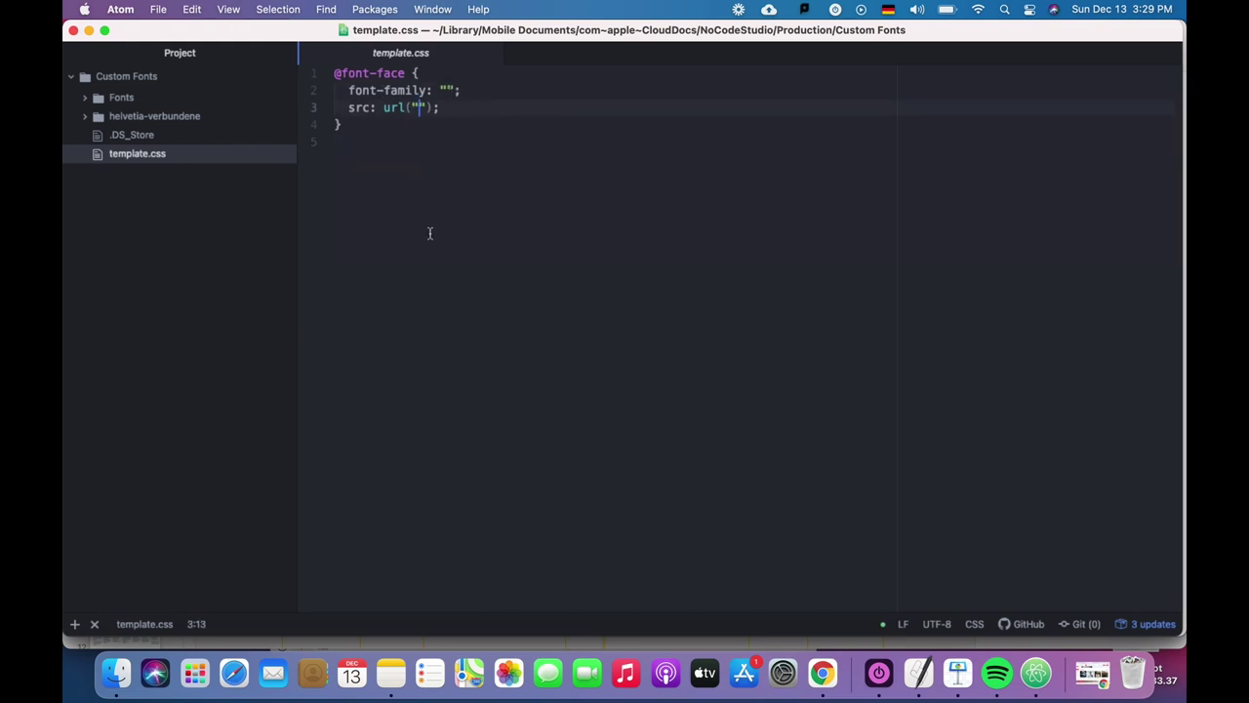
click(447, 90)
key(ctrl+Right)
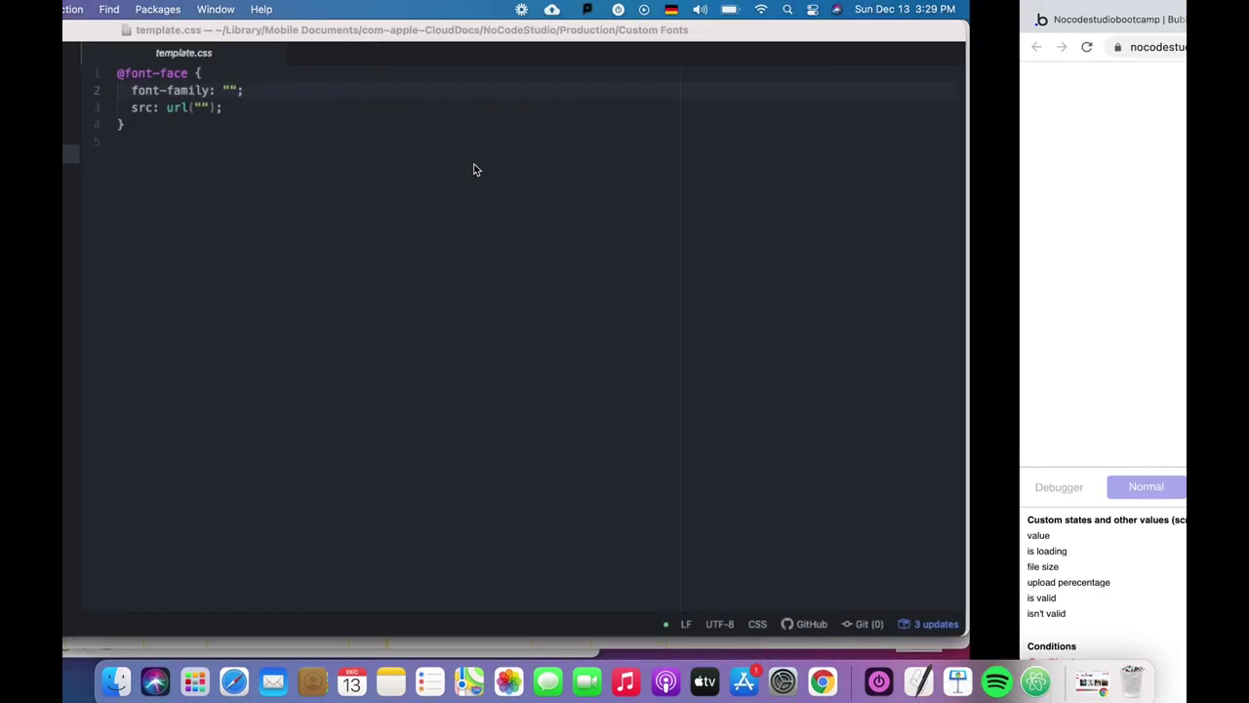
click(522, 22)
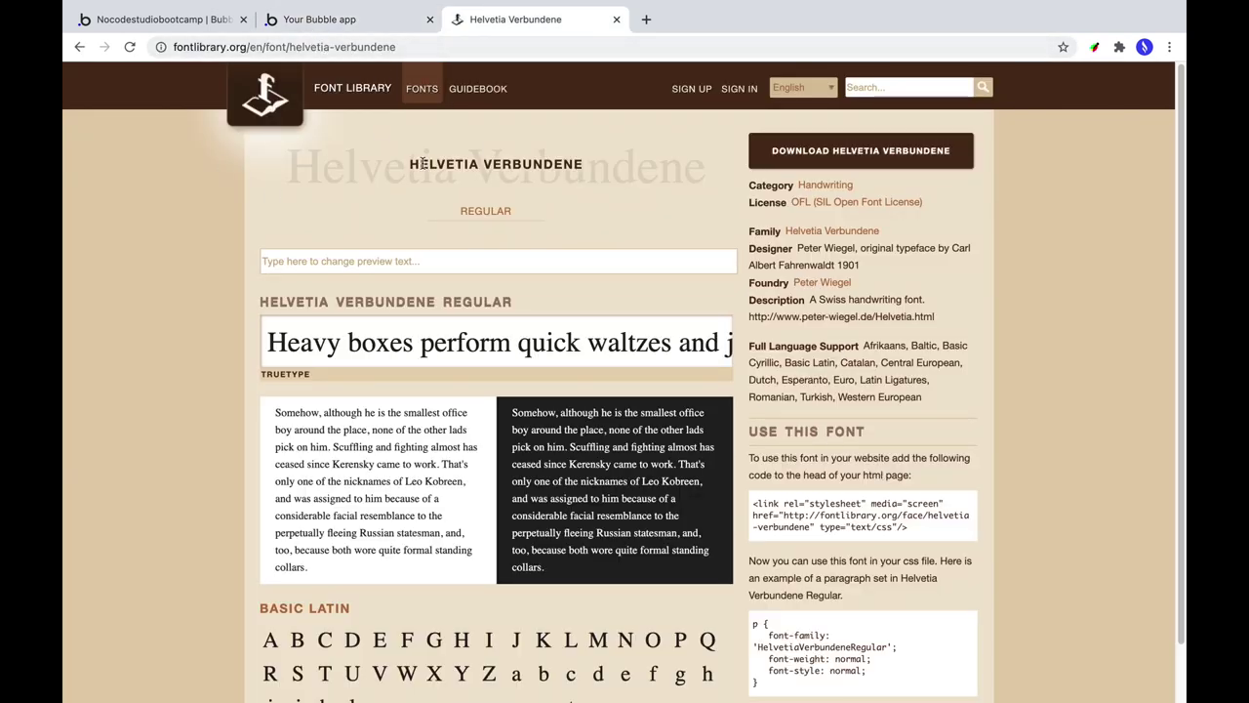
scroll(840, 410, down, 2)
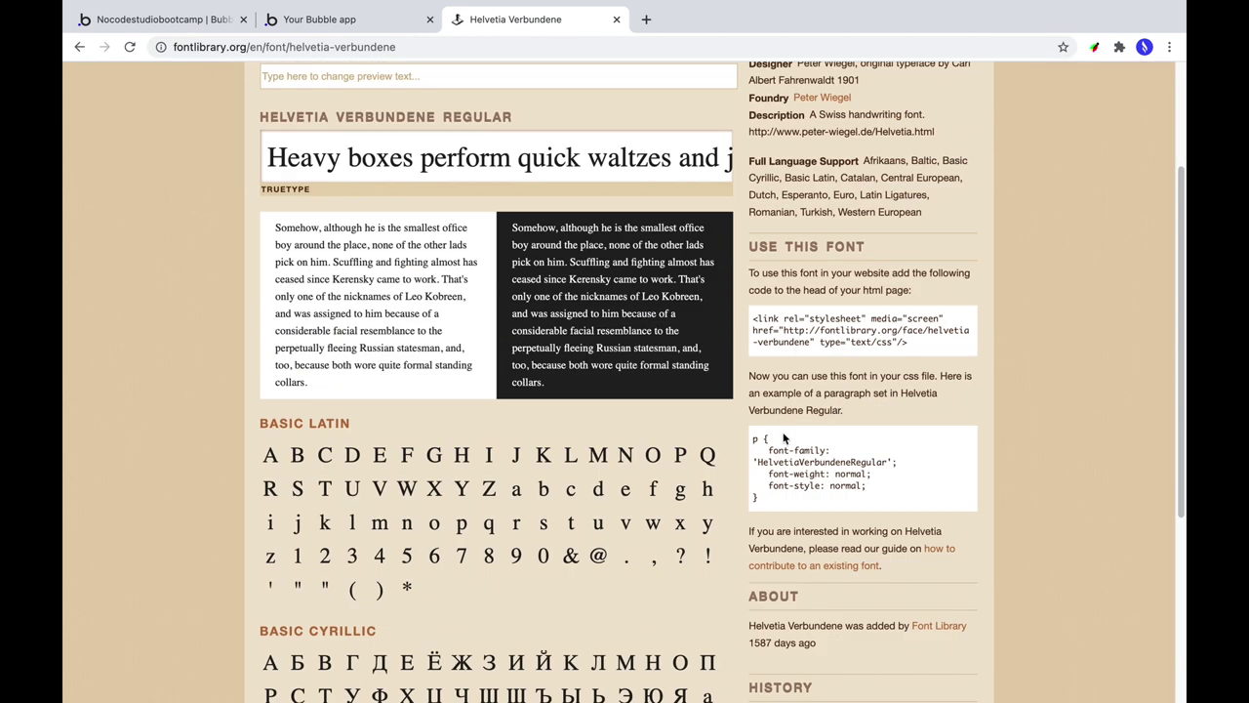
scroll(779, 426, down, 1)
drag(887, 370, 760, 372)
key(super+c)
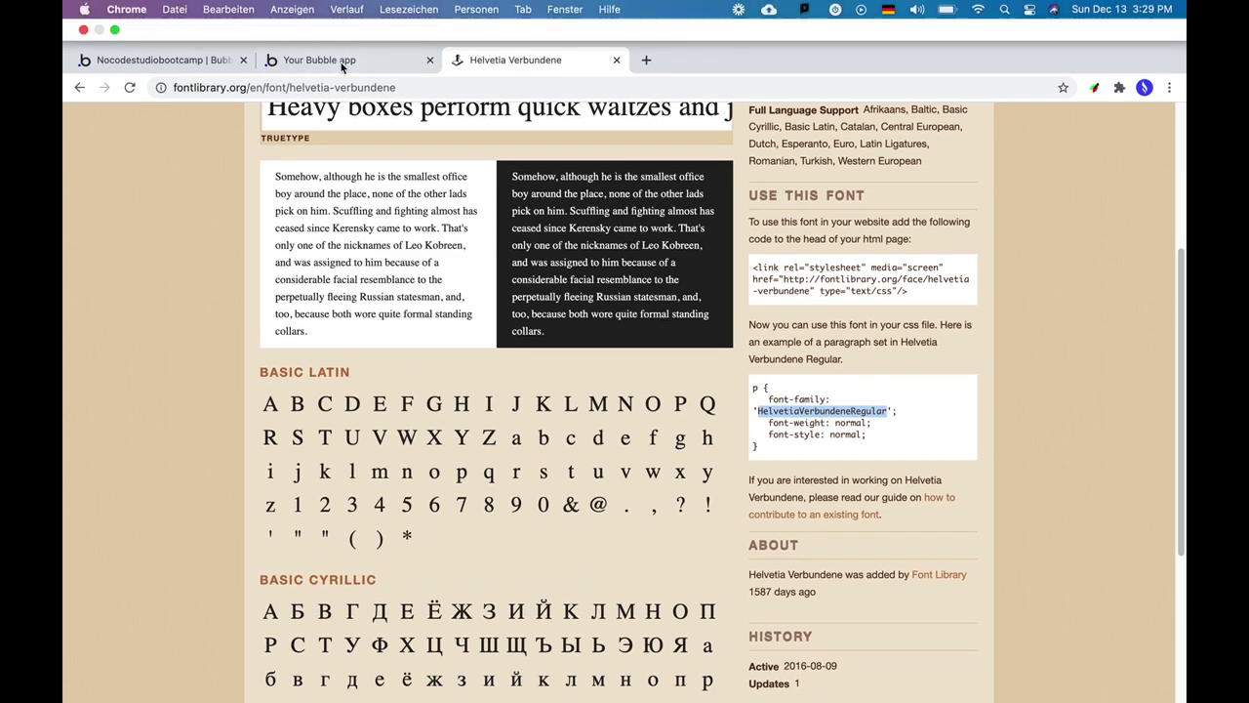
key(super+Tab)
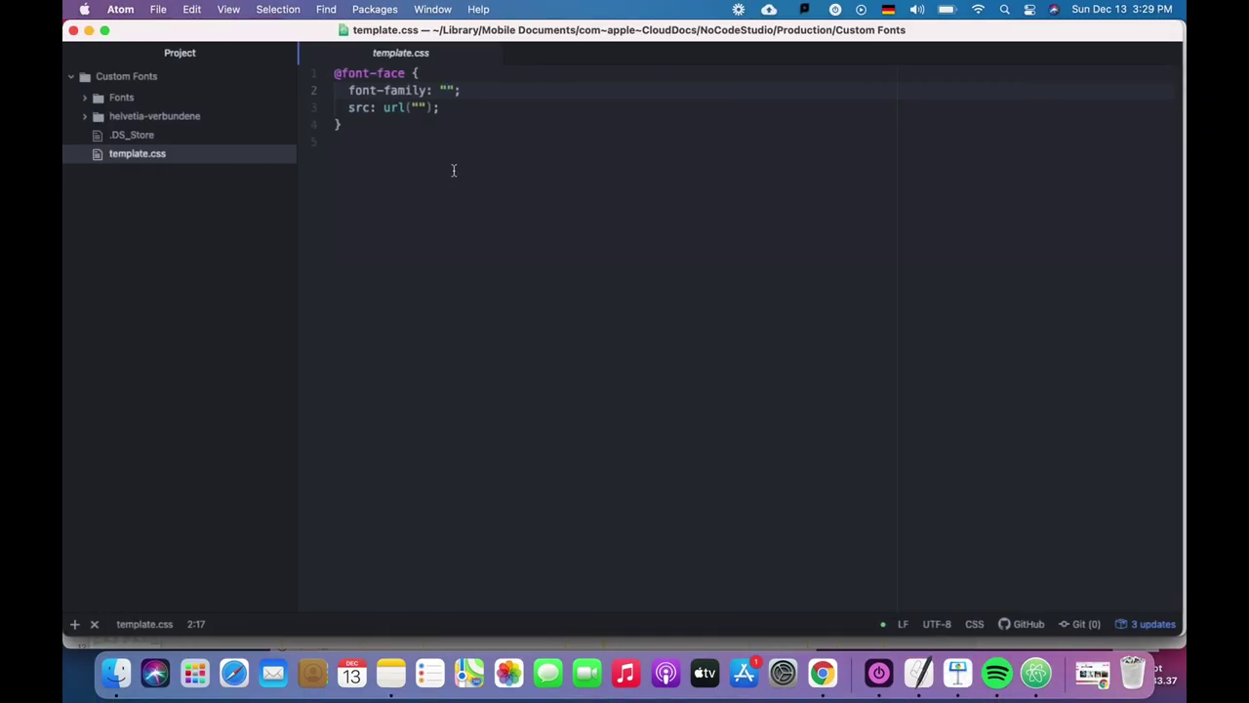
key(super+v)
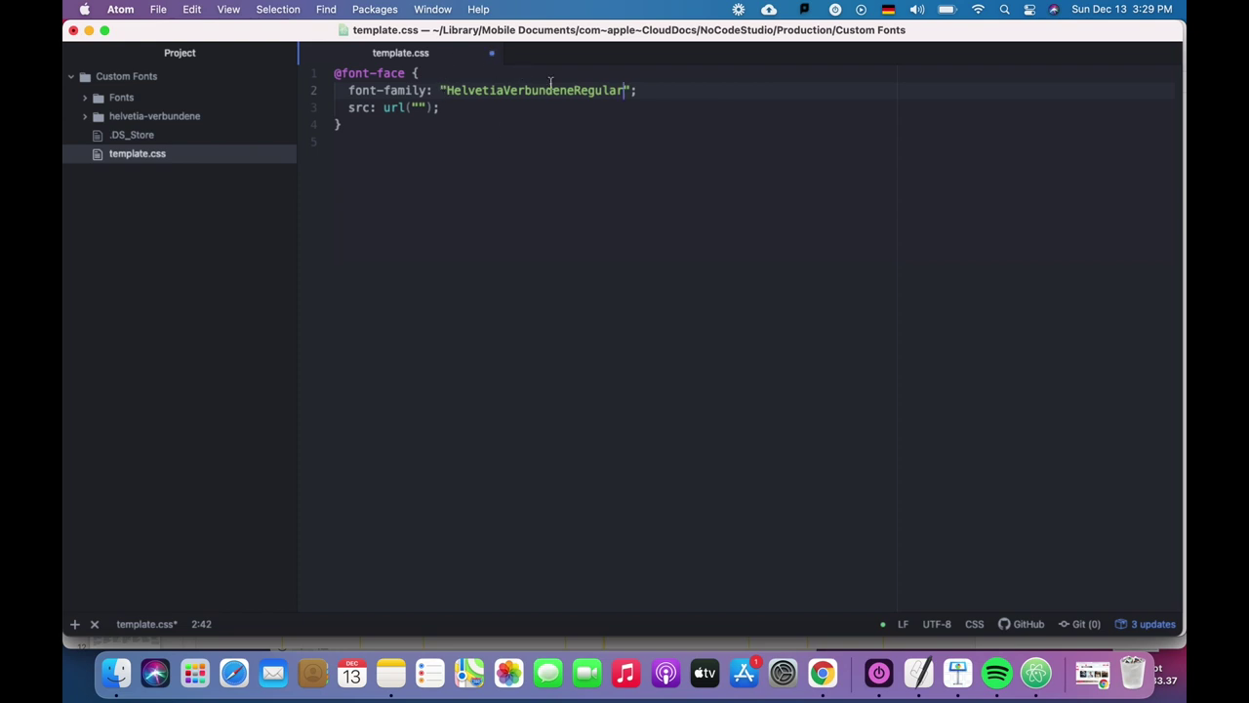
Fill the src url in template.css with the uploaded helvetia-verbundene.ttf address, copied from the file uploader's value in the debugger
click(417, 106)
key(super+Tab)
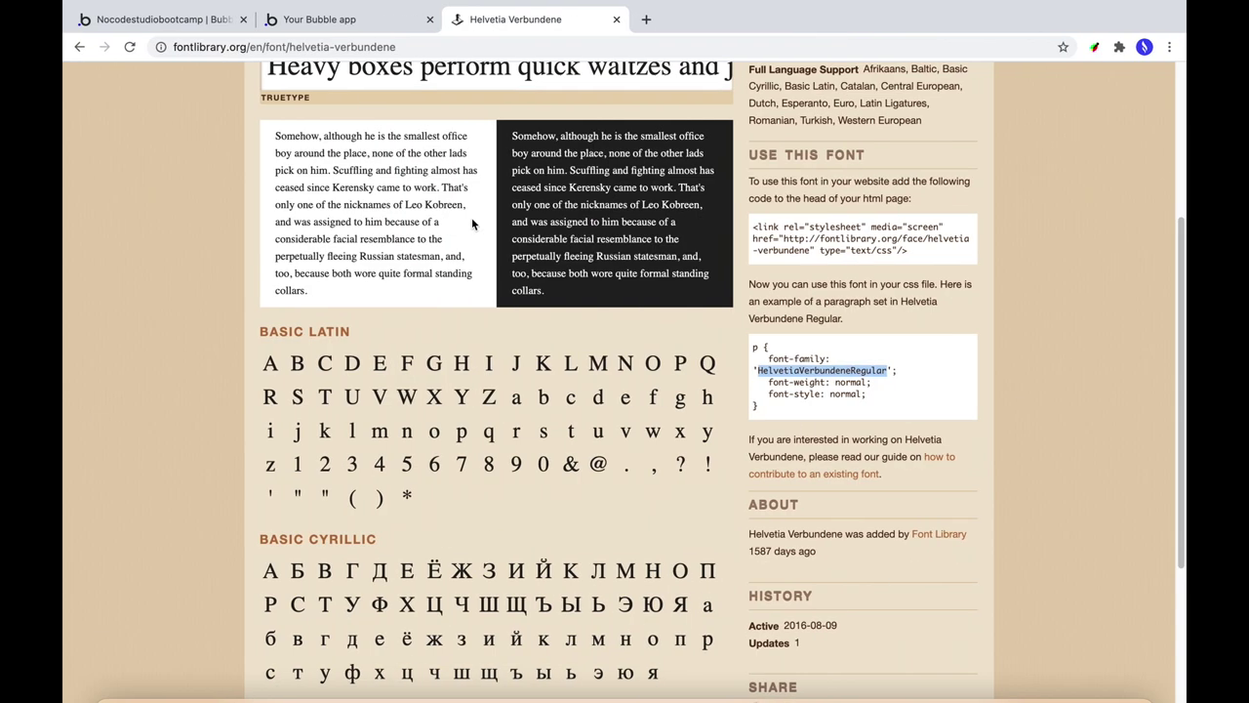
click(363, 33)
triple_click(454, 534)
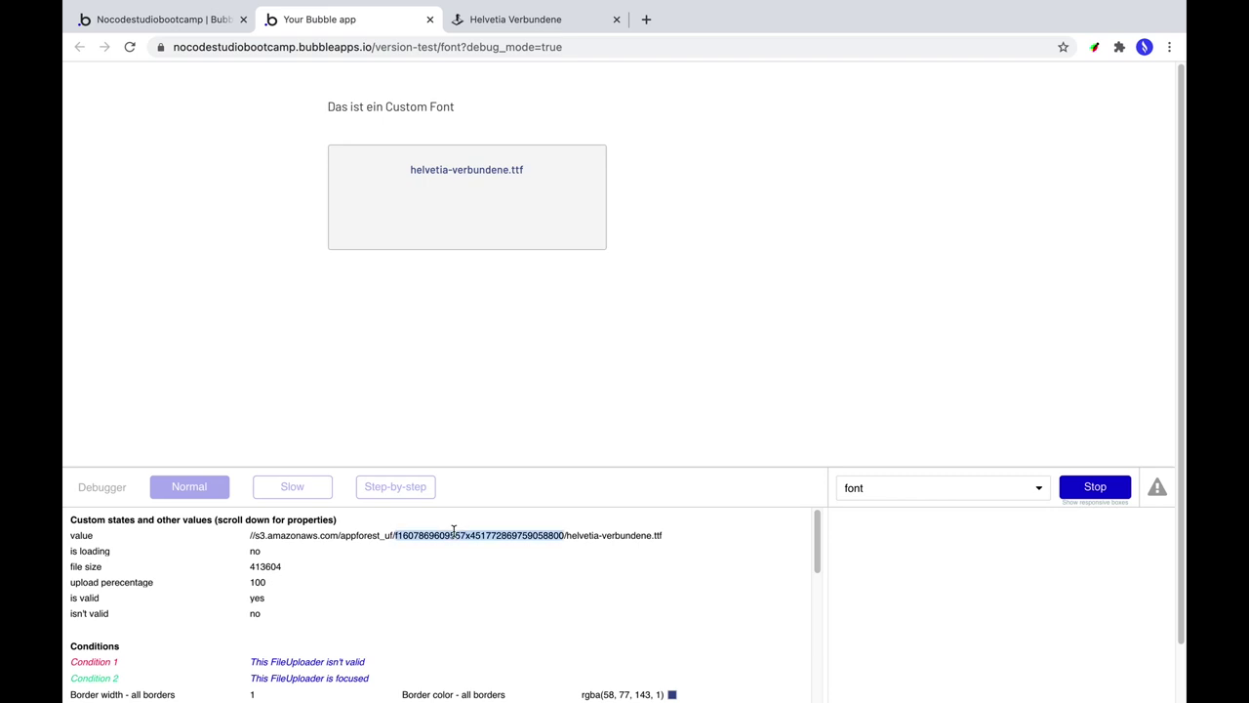
right_click(534, 546)
click(571, 557)
key(super+Tab)
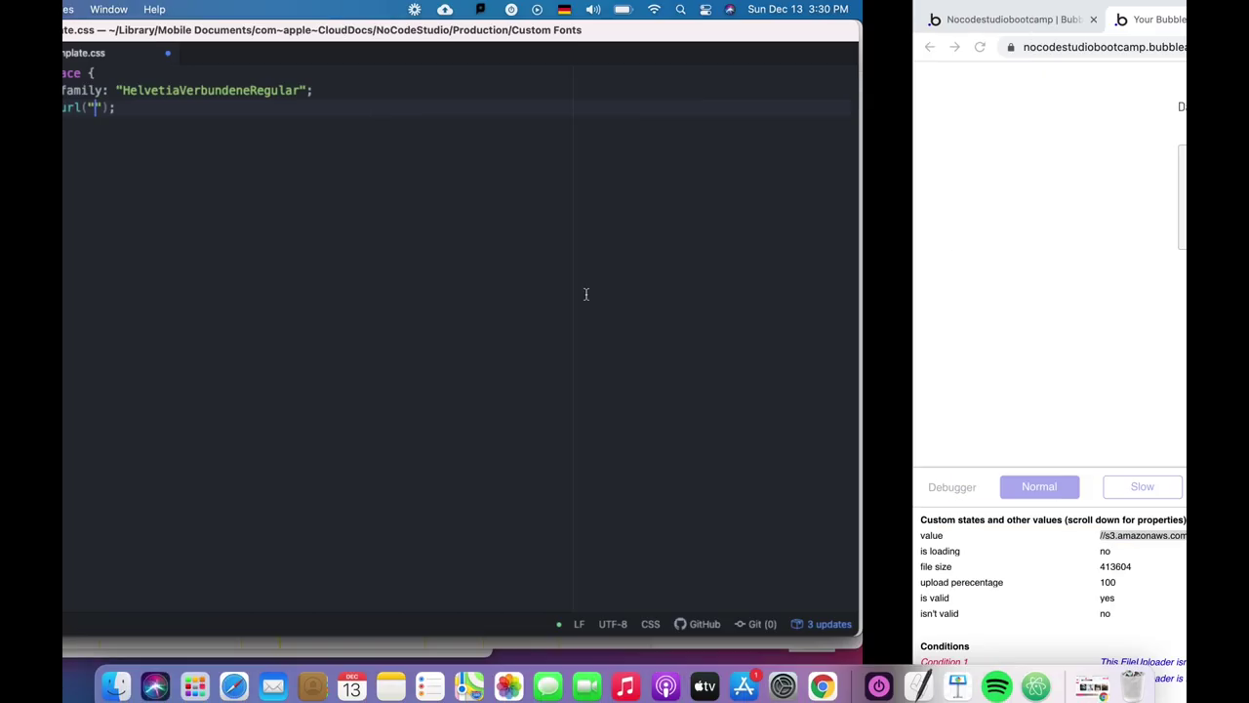
key(super+v)
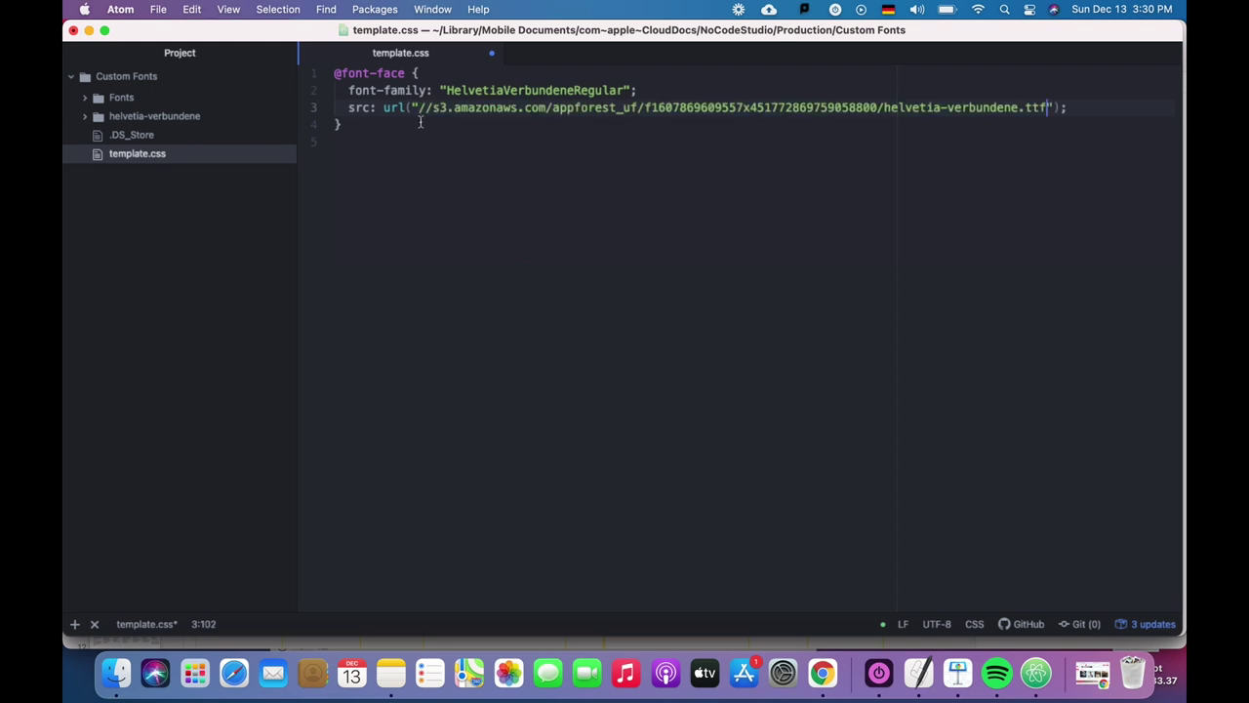
Prefix the font file address in the src url with "https:"
click(422, 108)
text(htt)
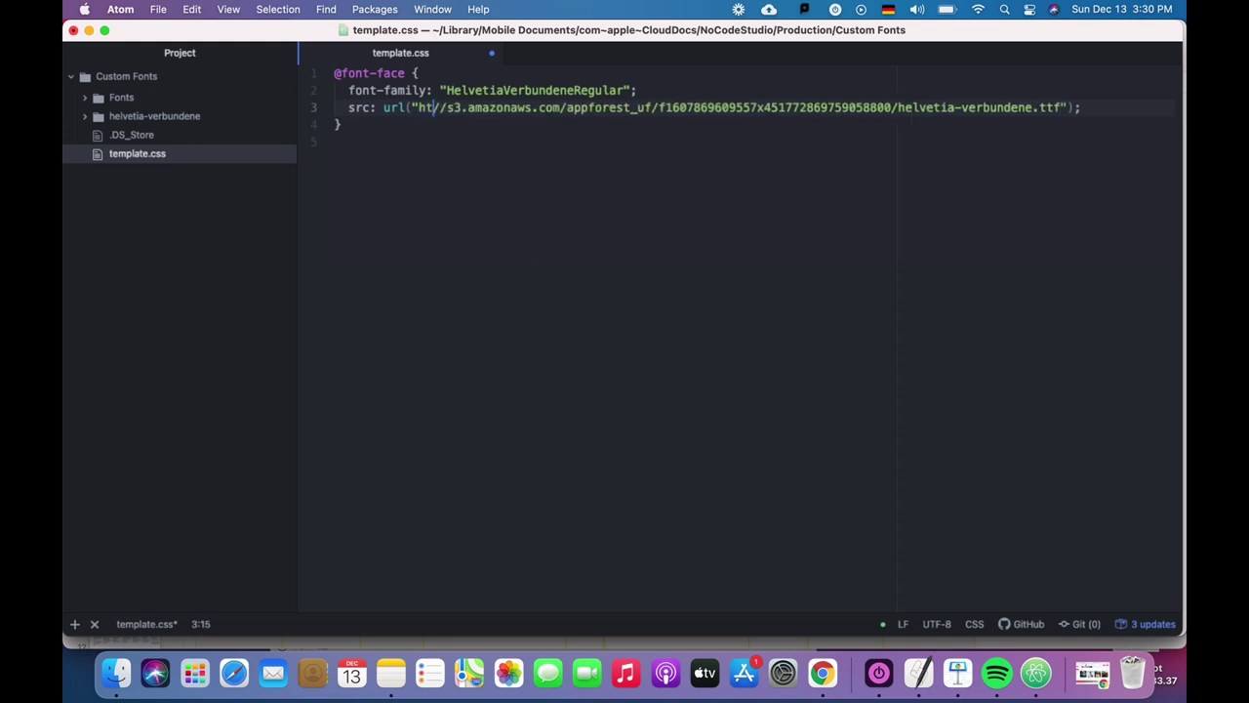
text(ps:)
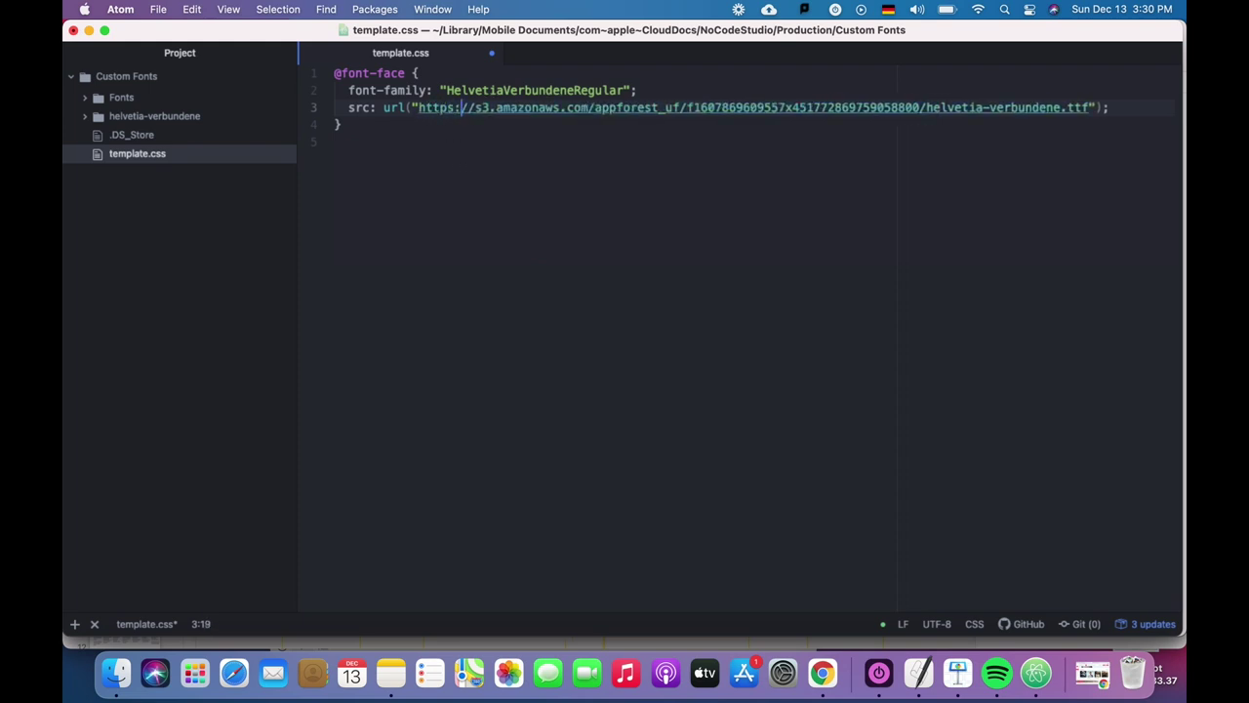
Save the stylesheet as a new file named HelvetiaVerbundeneRegular.css in the Custom Fonts folder, reusing the font-family name
click(449, 139)
double_click(525, 90)
click(476, 154)
click(162, 9)
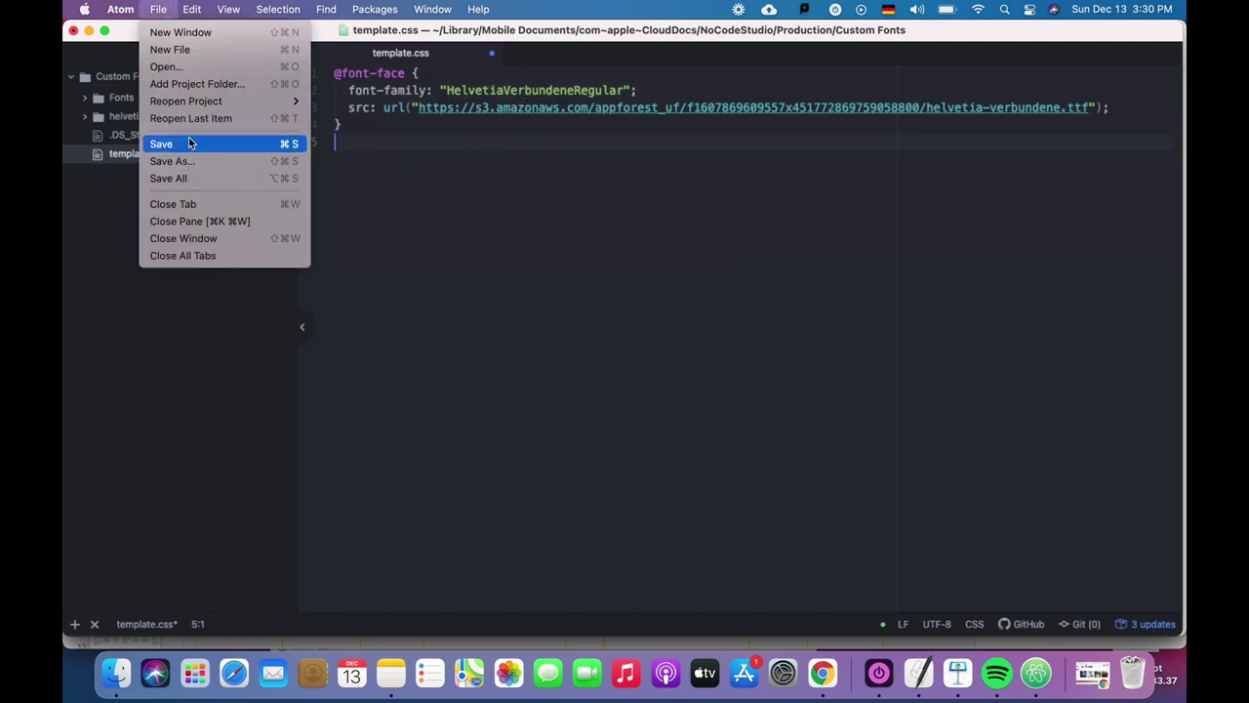
click(195, 161)
key(super+v)
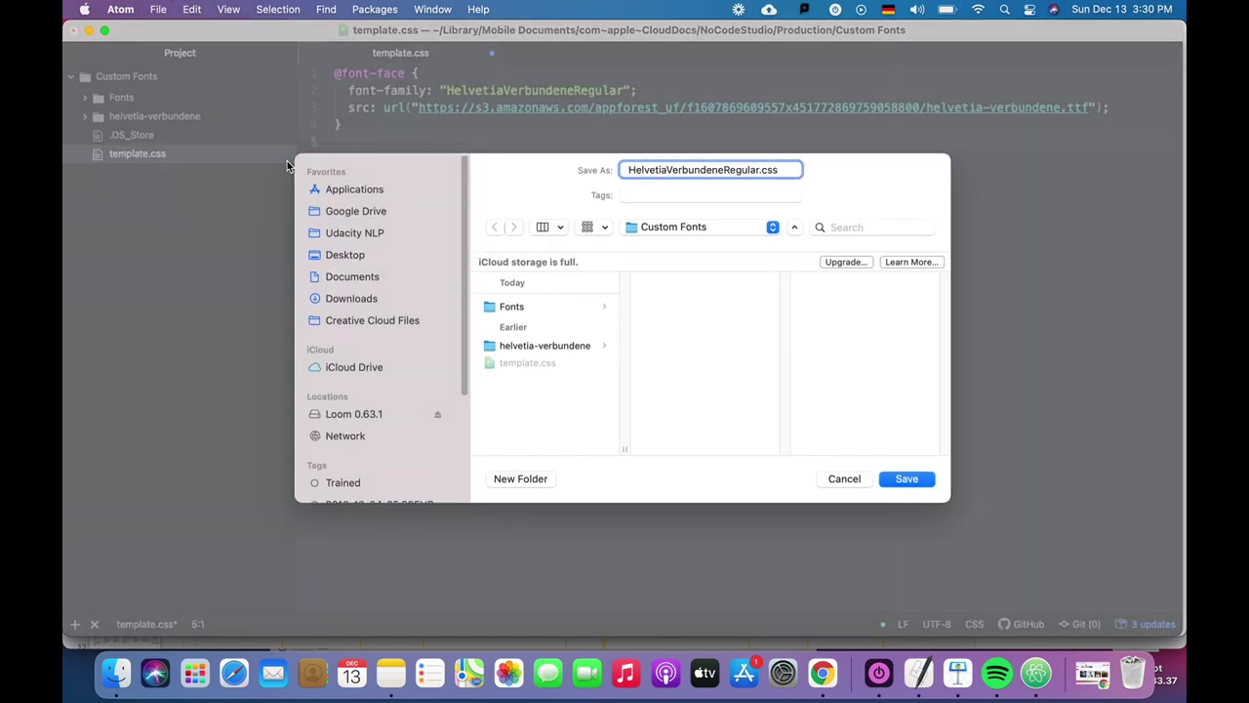
key(Return)
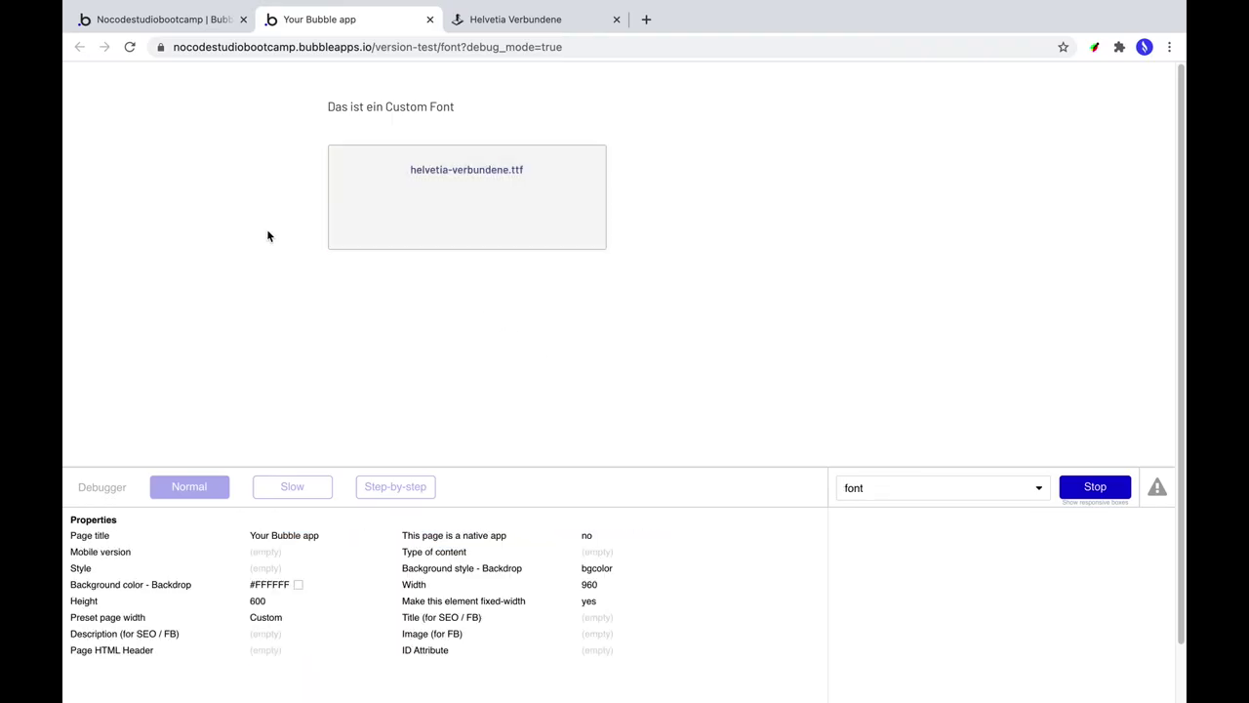
Reload the page preview, upload HelvetiaVerbundeneRegular.css from the Custom Fonts folder through the file uploader, and inspect the uploader in the debugger
key(super+r)
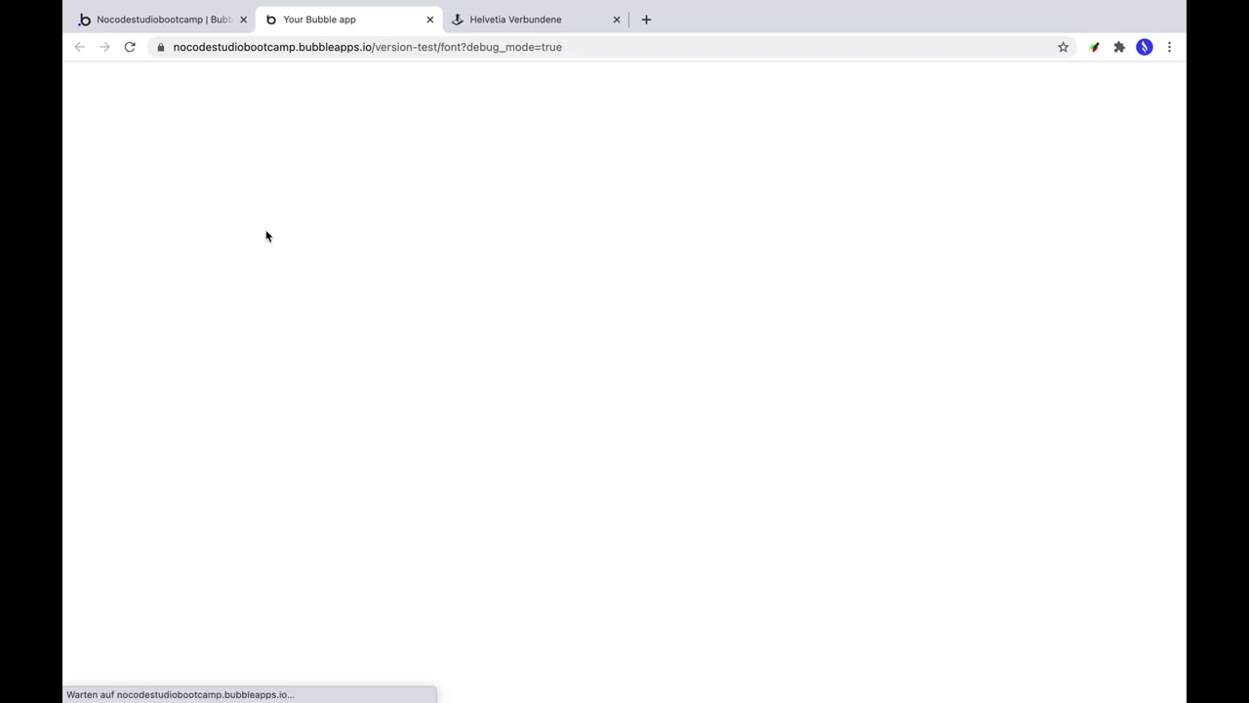
click(493, 185)
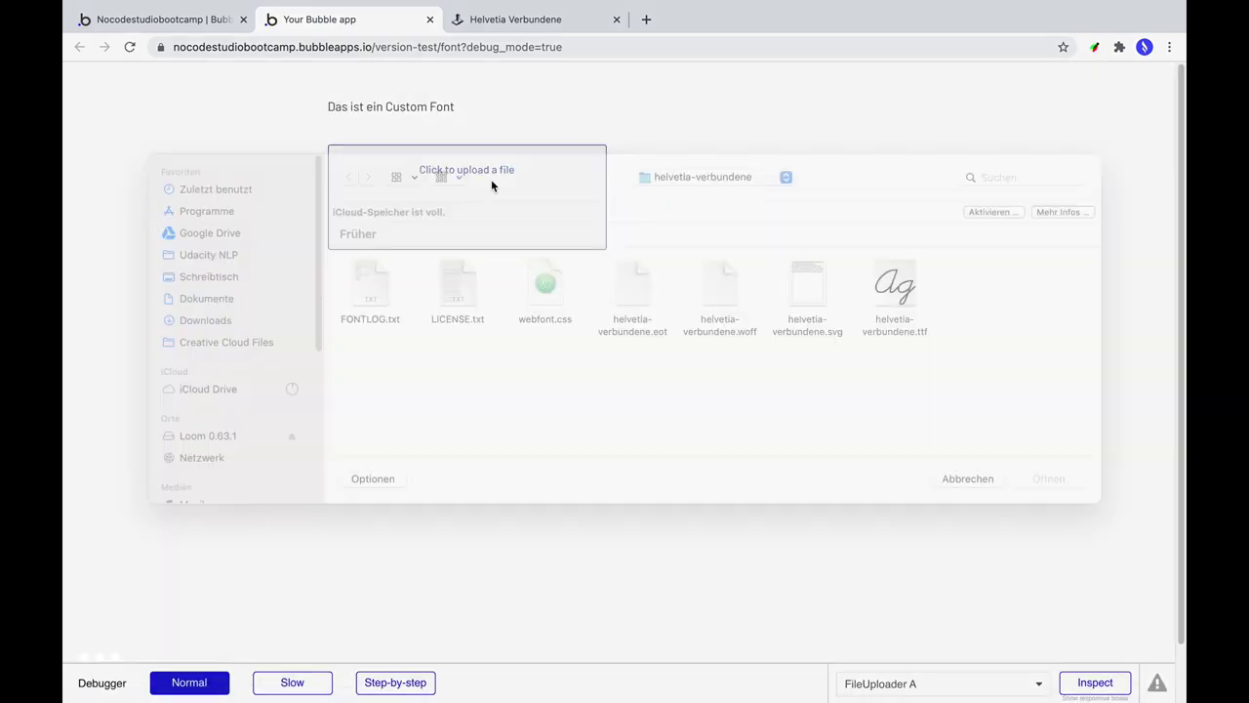
key(super+Up)
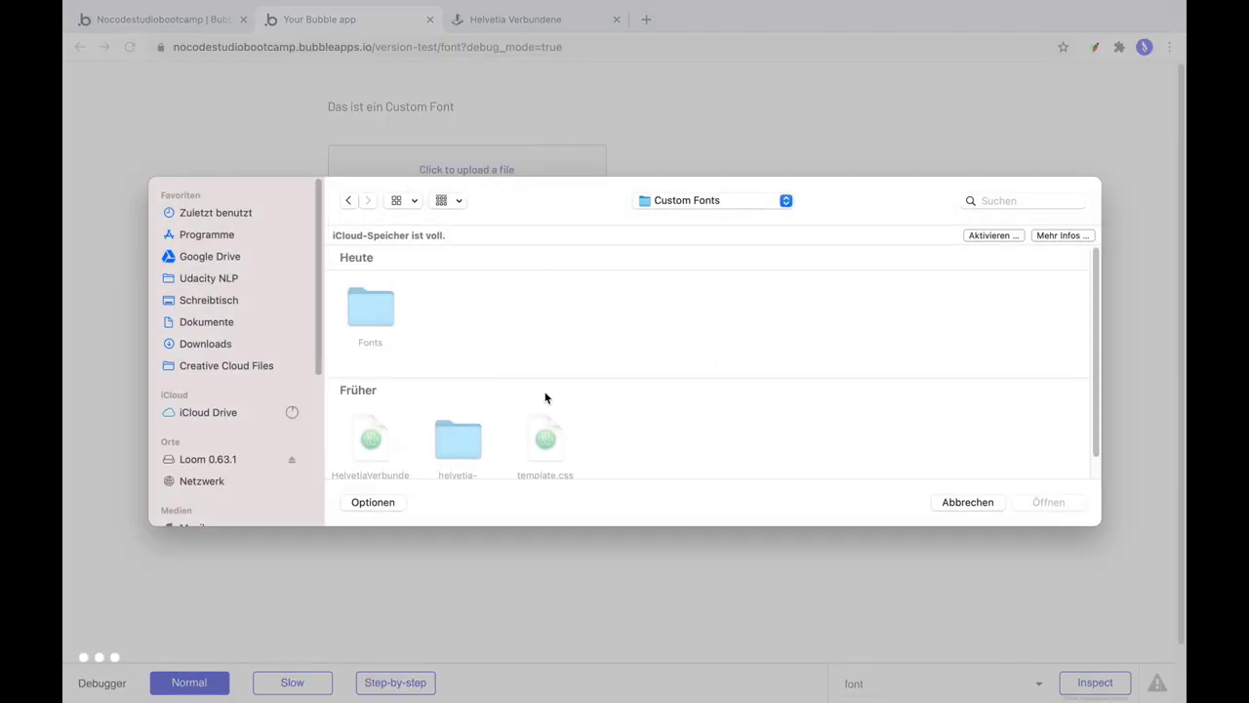
scroll(466, 322, down, 2)
double_click(376, 410)
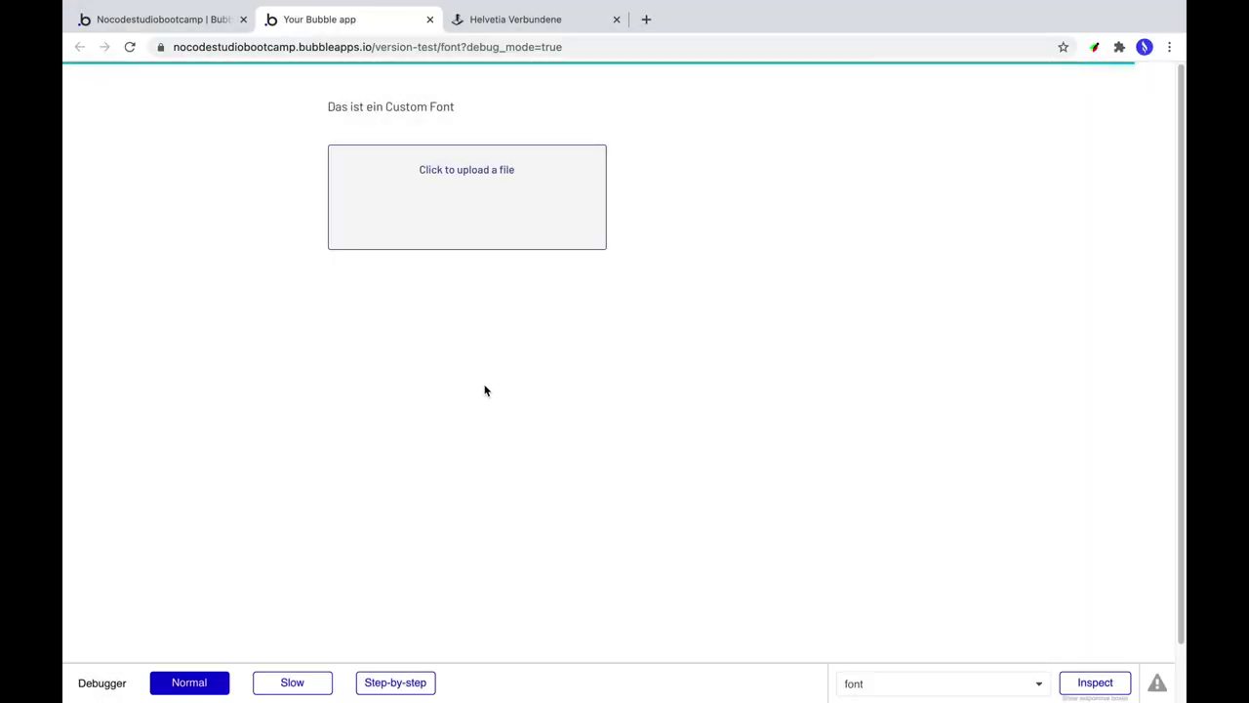
click(1095, 683)
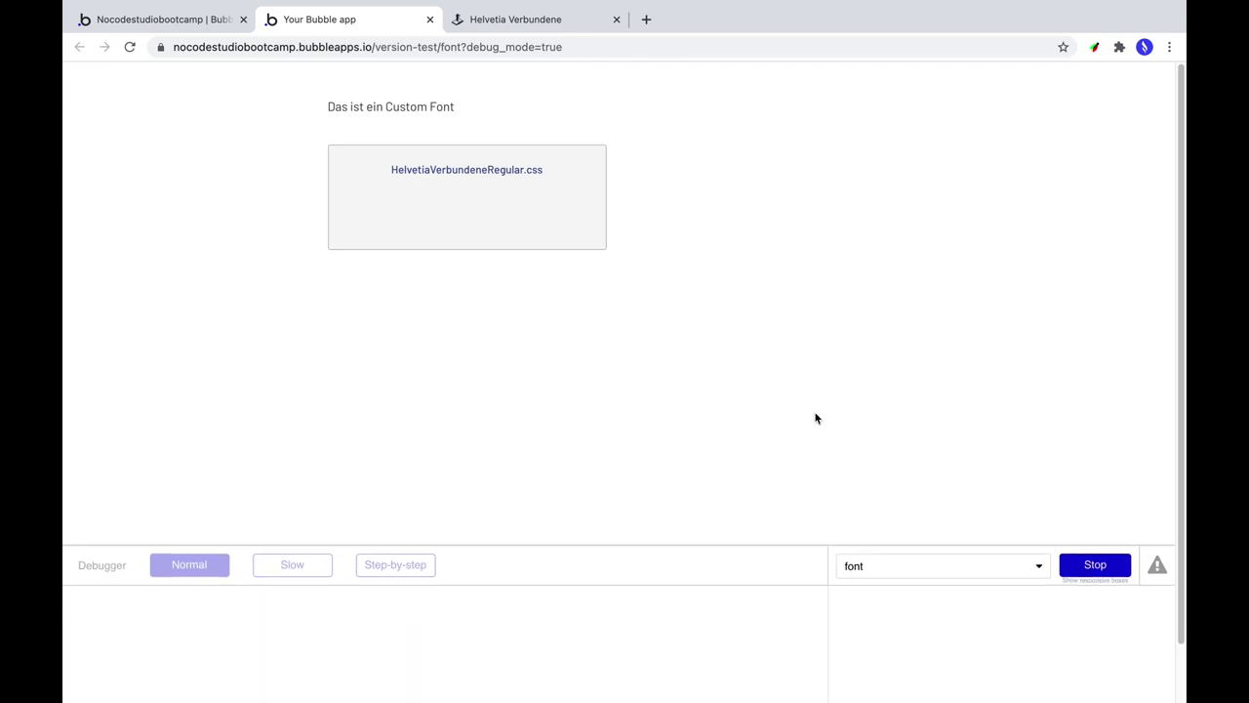
click(532, 209)
key(Escape)
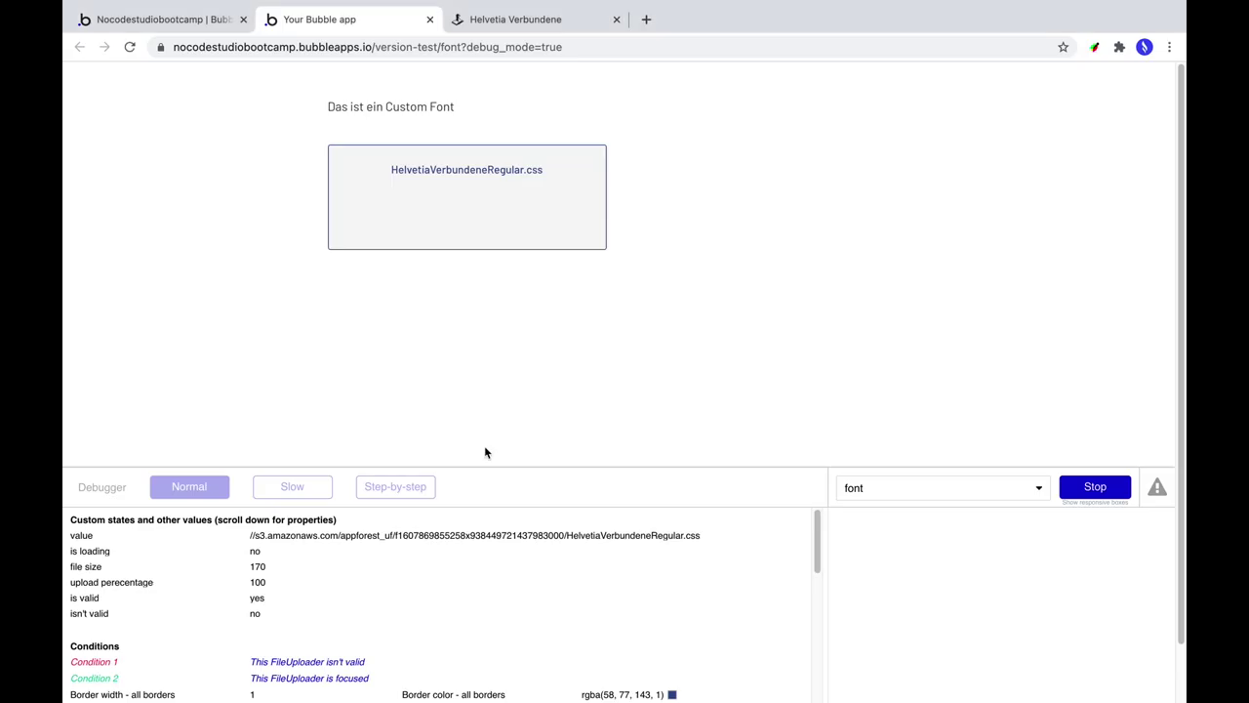
Copy the uploaded CSS file's address and enter it as the CSS file path under Custom fonts in the Bubble app's general settings
triple_click(460, 535)
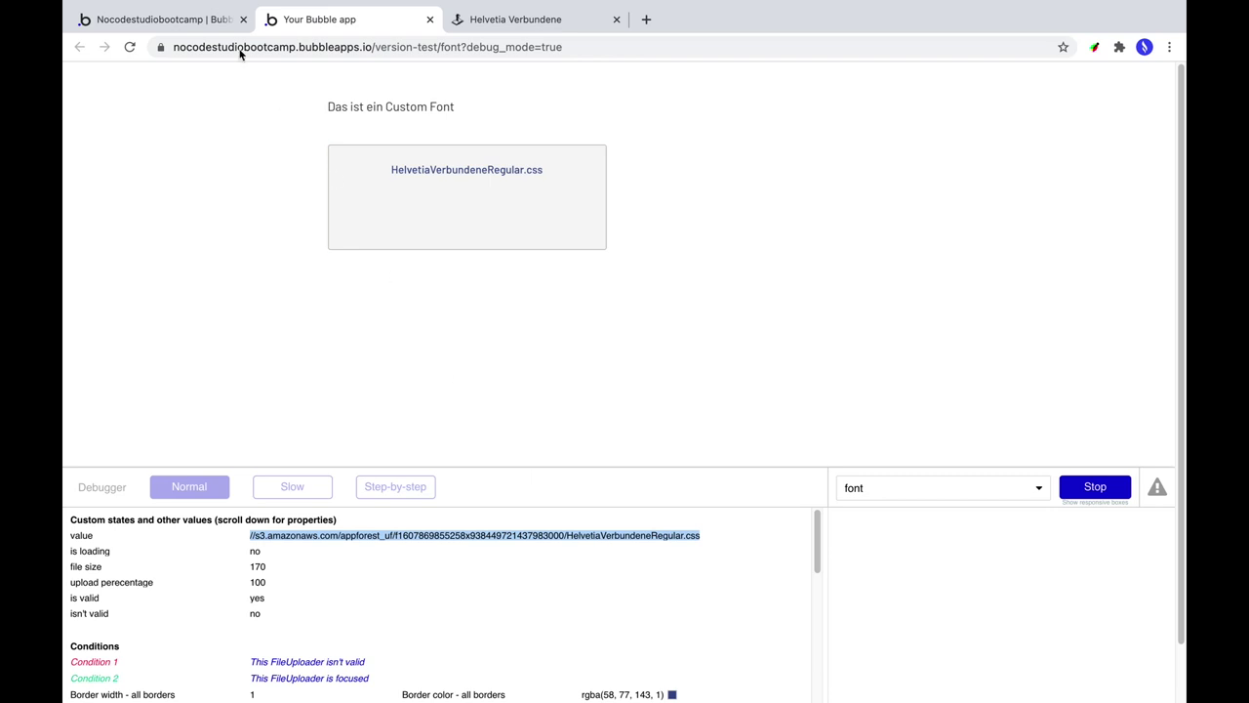
click(196, 30)
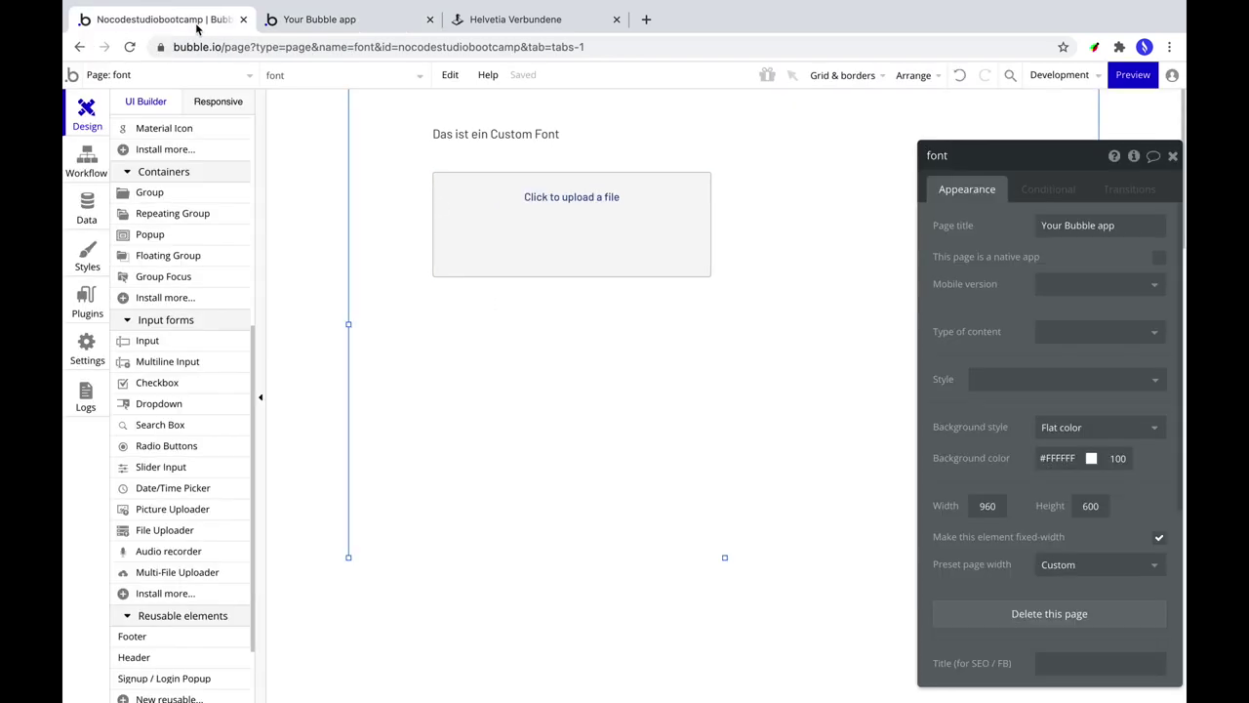
click(80, 354)
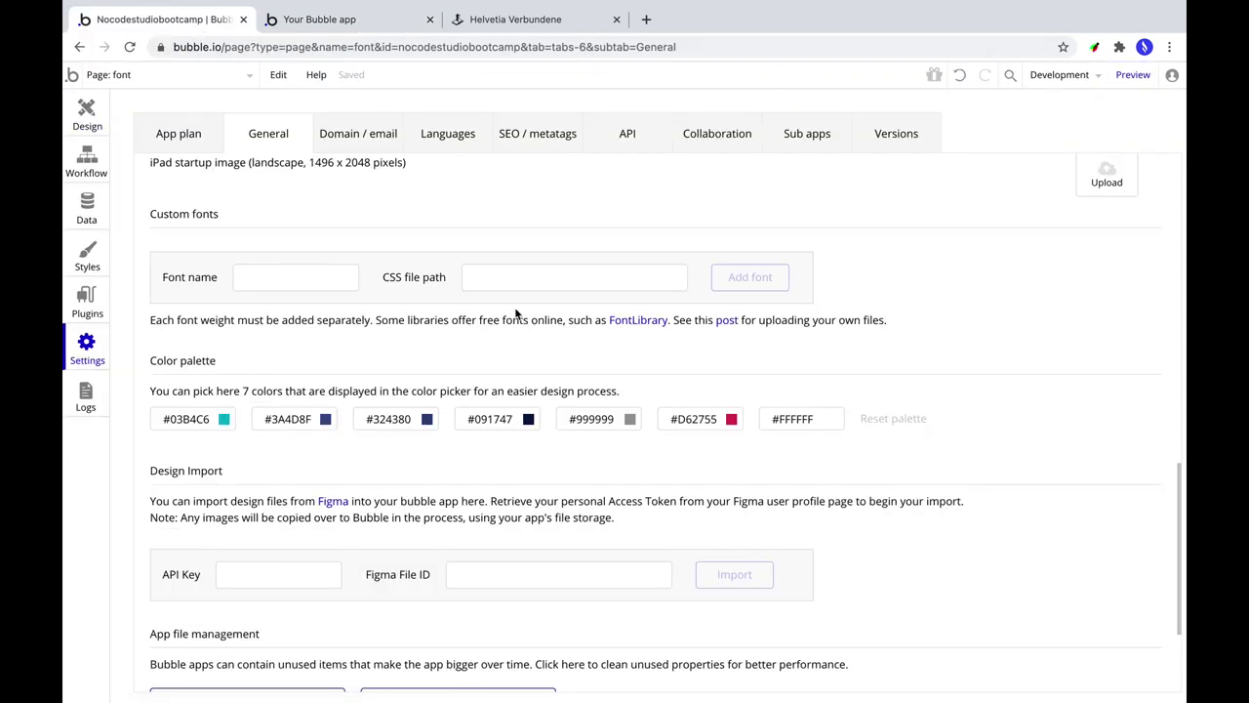
click(524, 273)
key(ctrl+v)
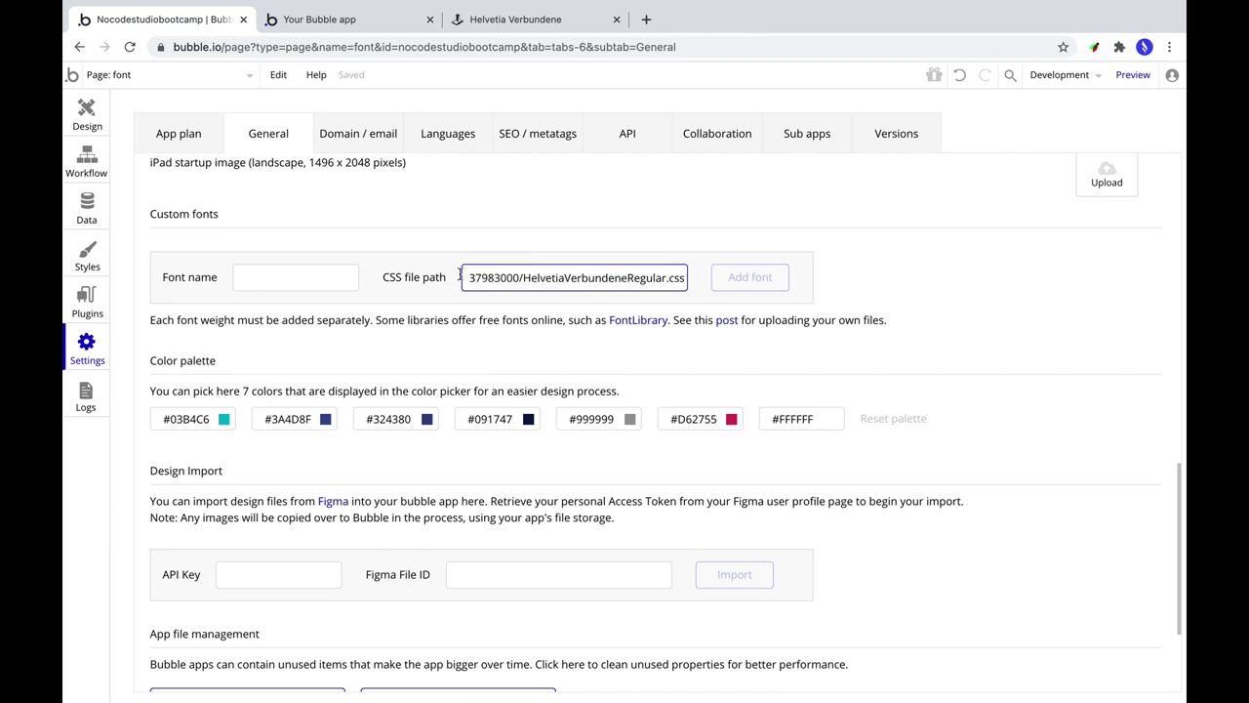
Set the font name to HelvetiaVerbundeneRegular, copied from the font's CSS example on Font Library, and add the custom font
click(499, 28)
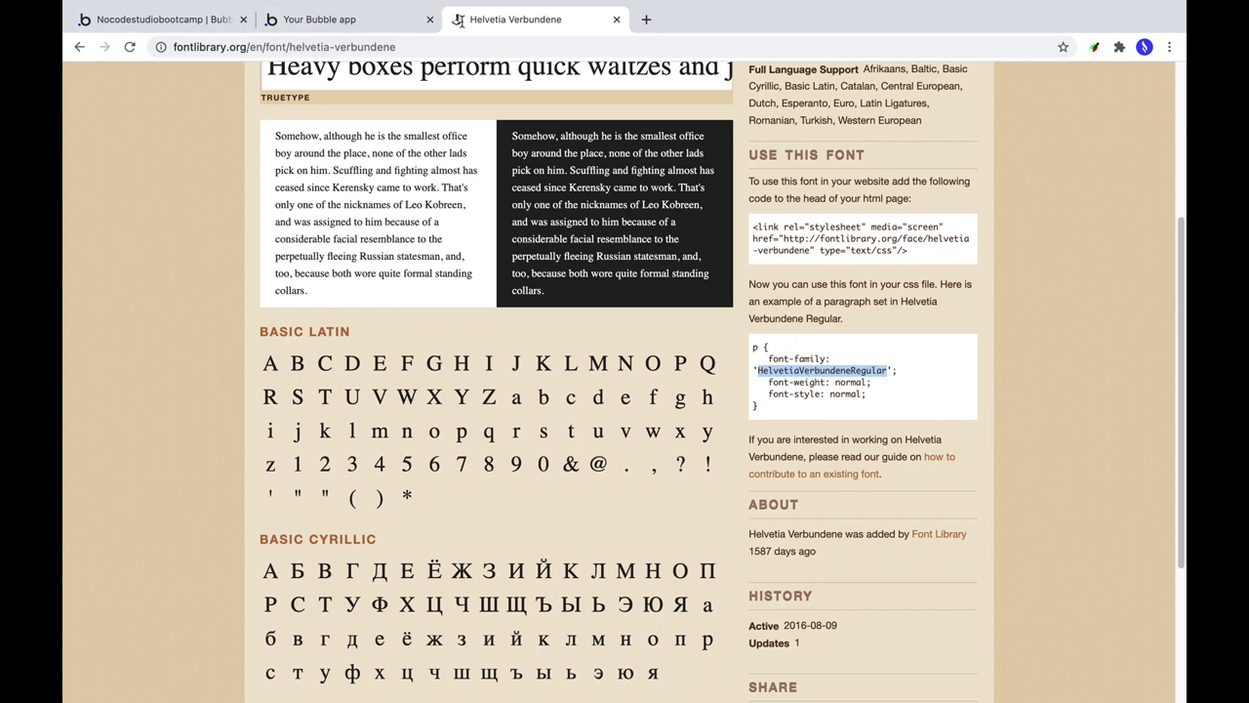
click(151, 22)
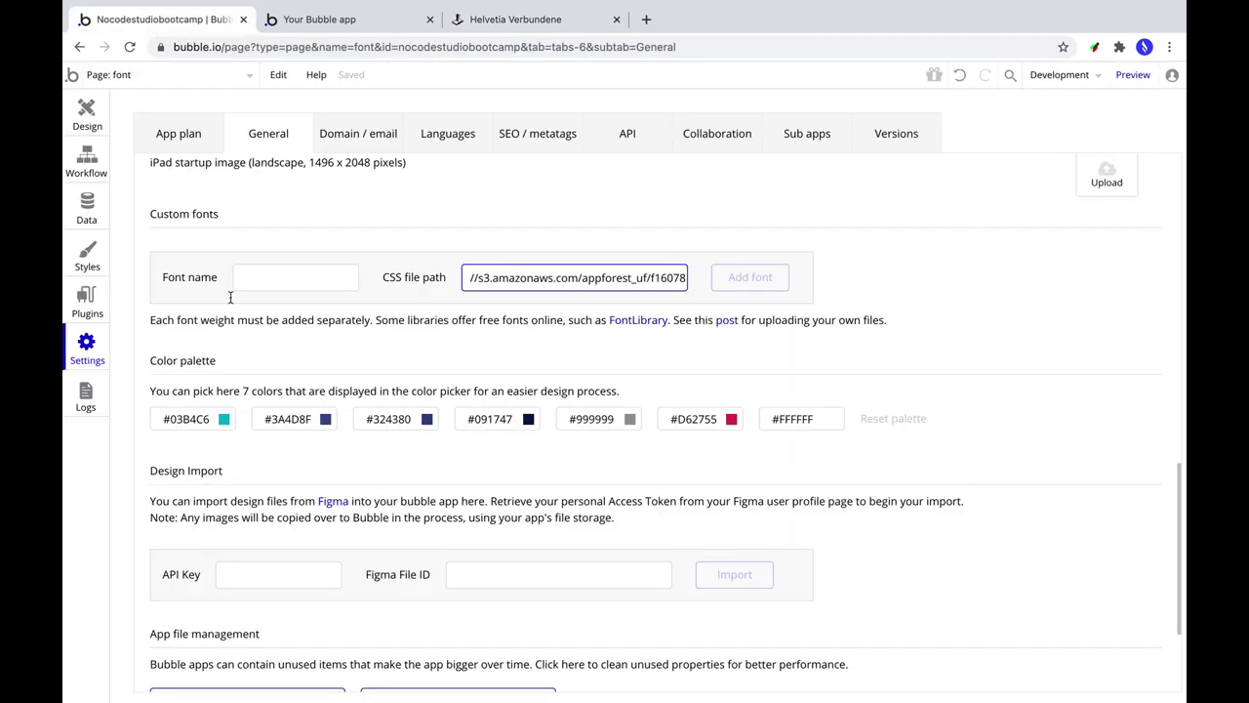
click(281, 280)
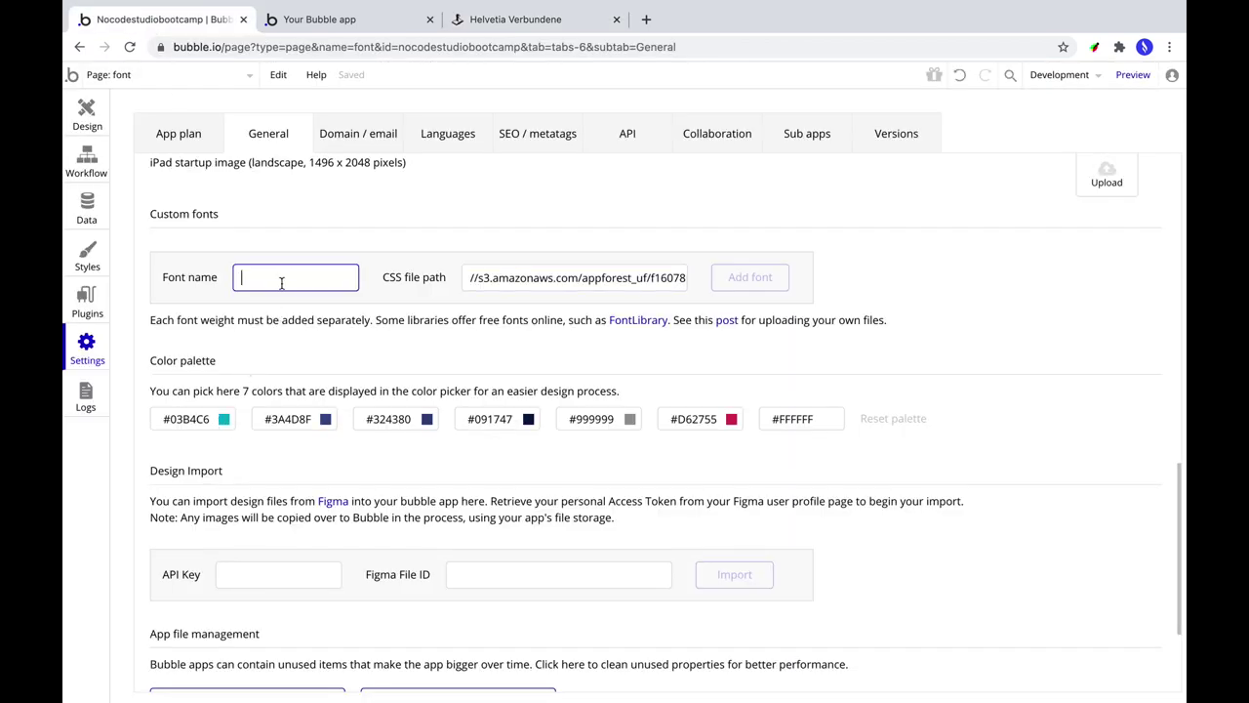
key(ctrl+v)
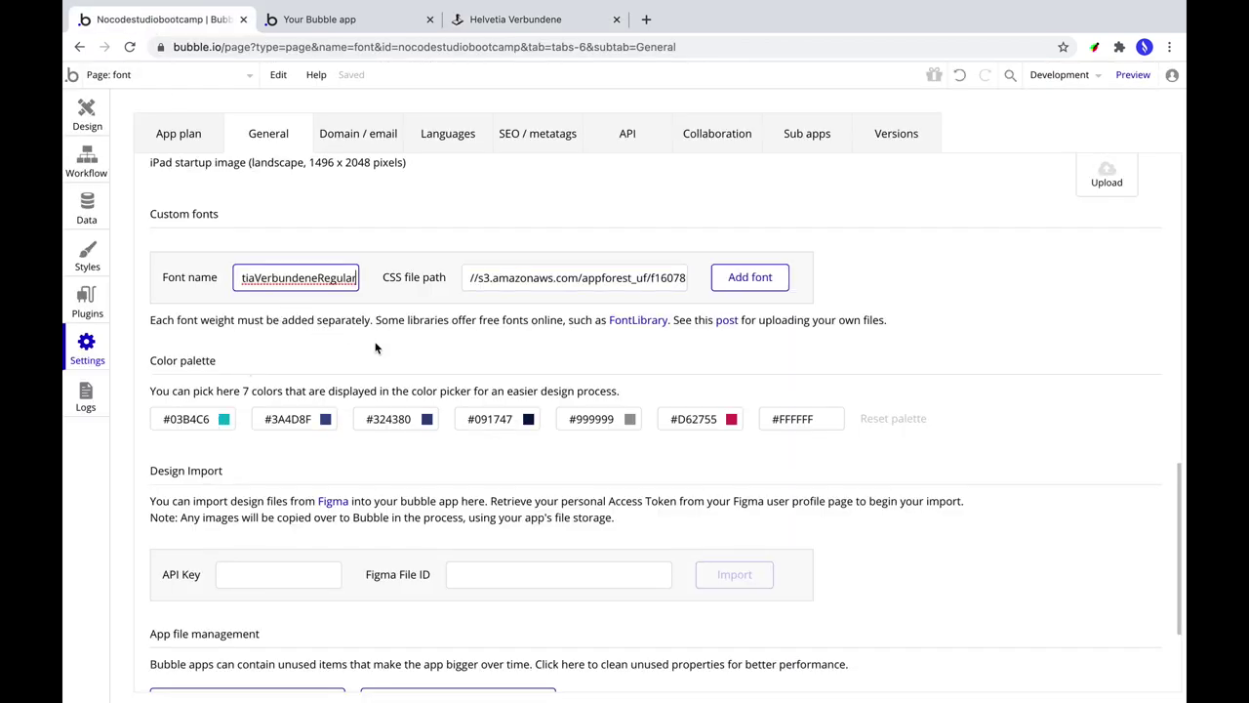
click(763, 285)
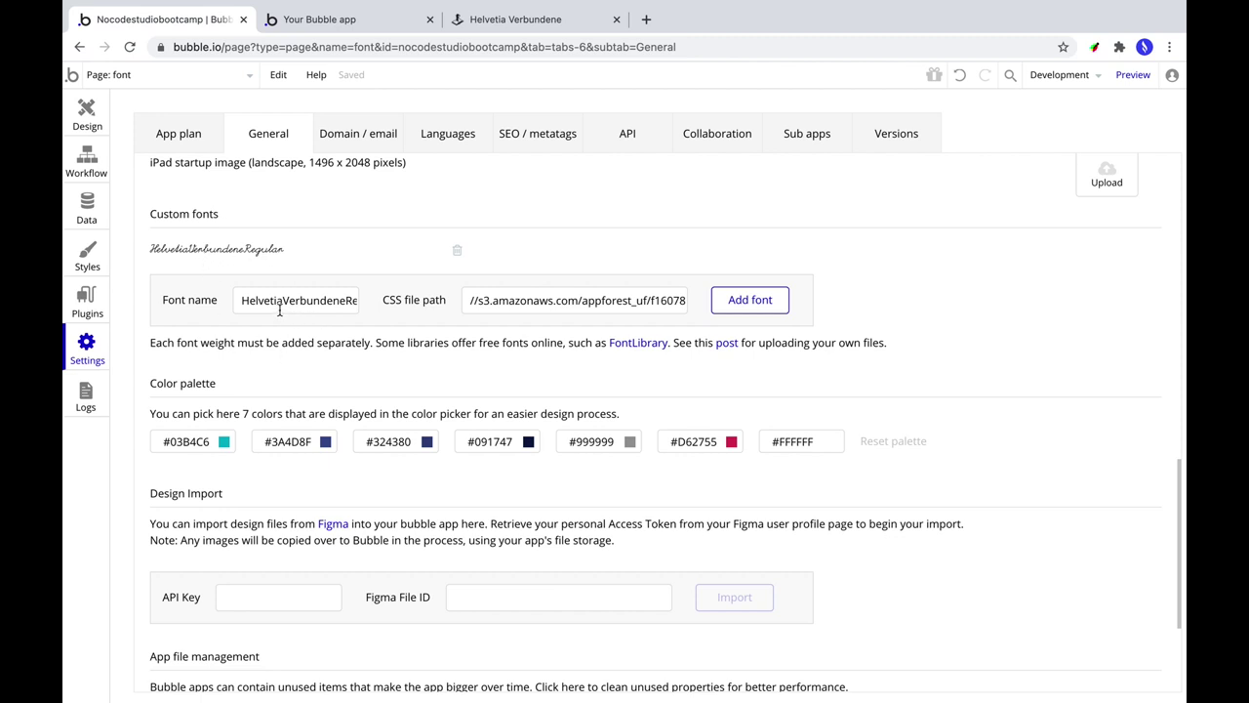
Try to add the same CSS file under the shortened font name Helvetia, and delete that entry from the custom fonts
drag(282, 303, 467, 303)
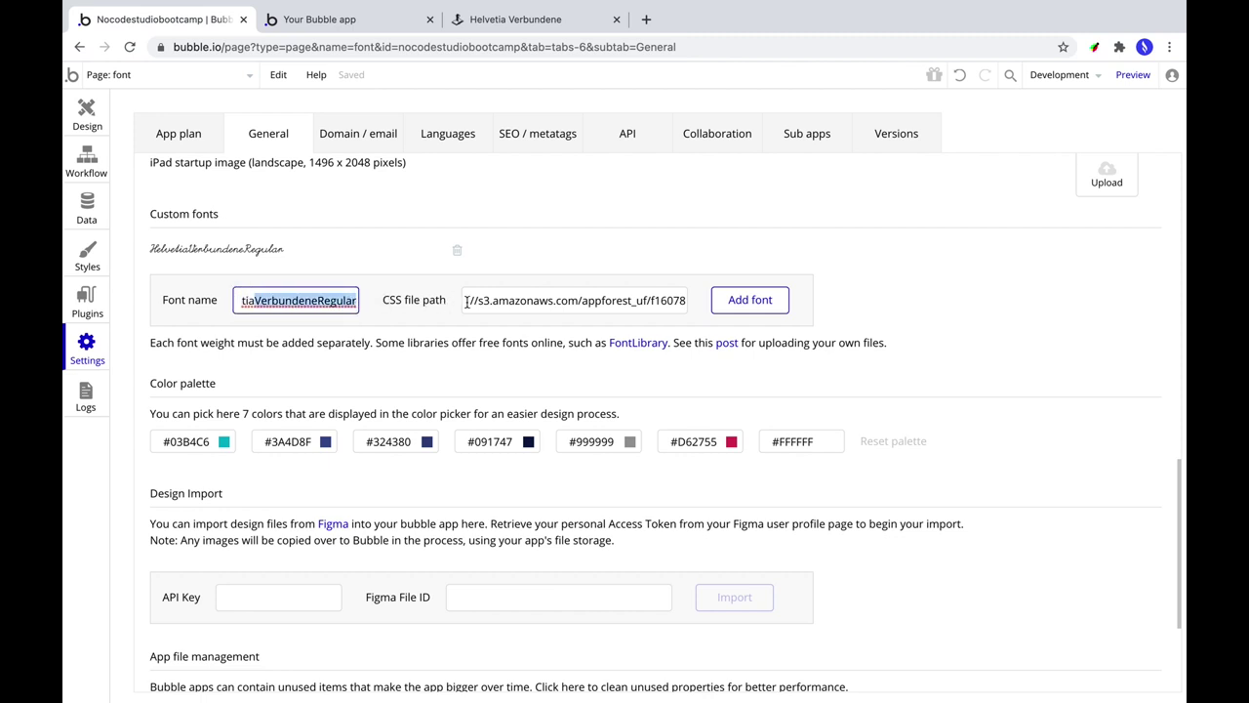
key(BackSpace)
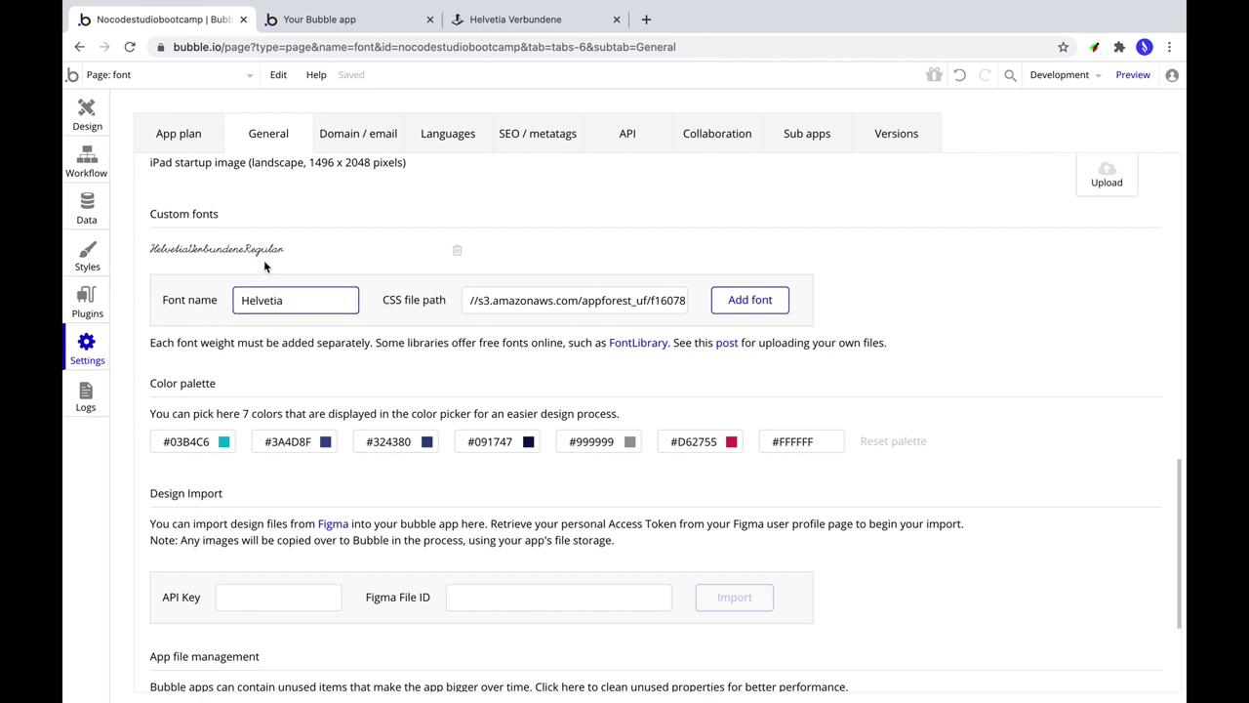
key(super+Tab)
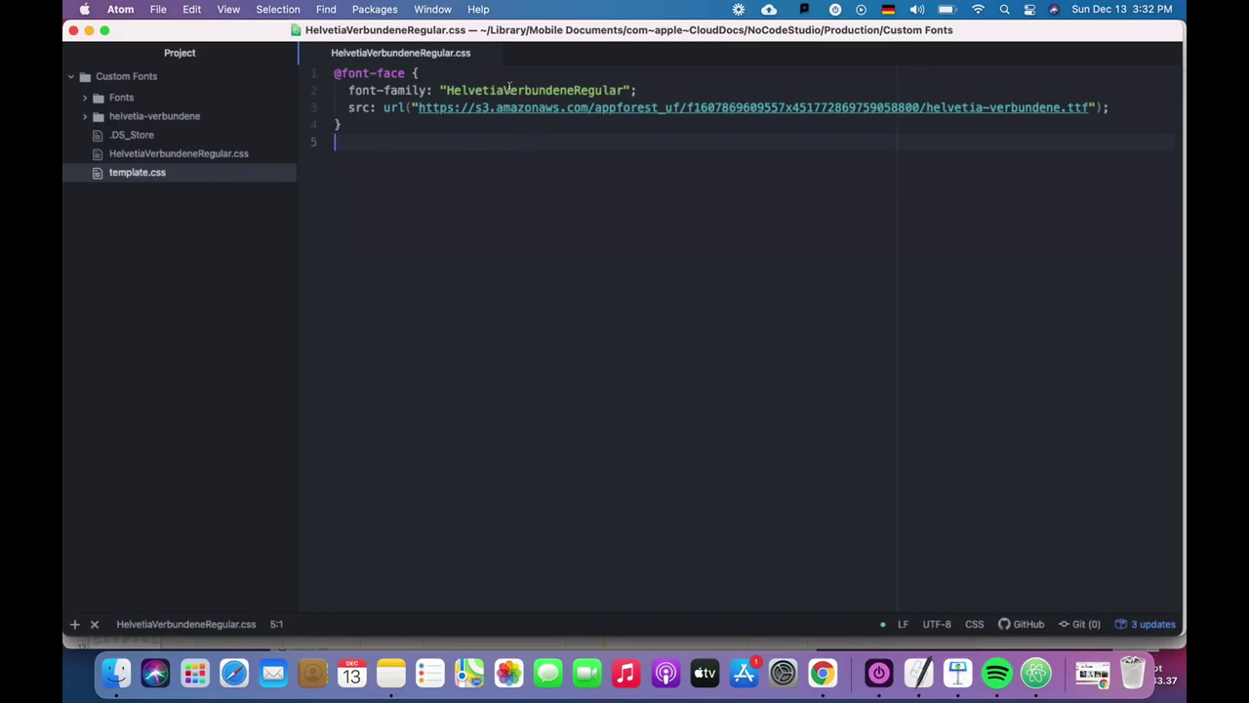
key(super+Tab)
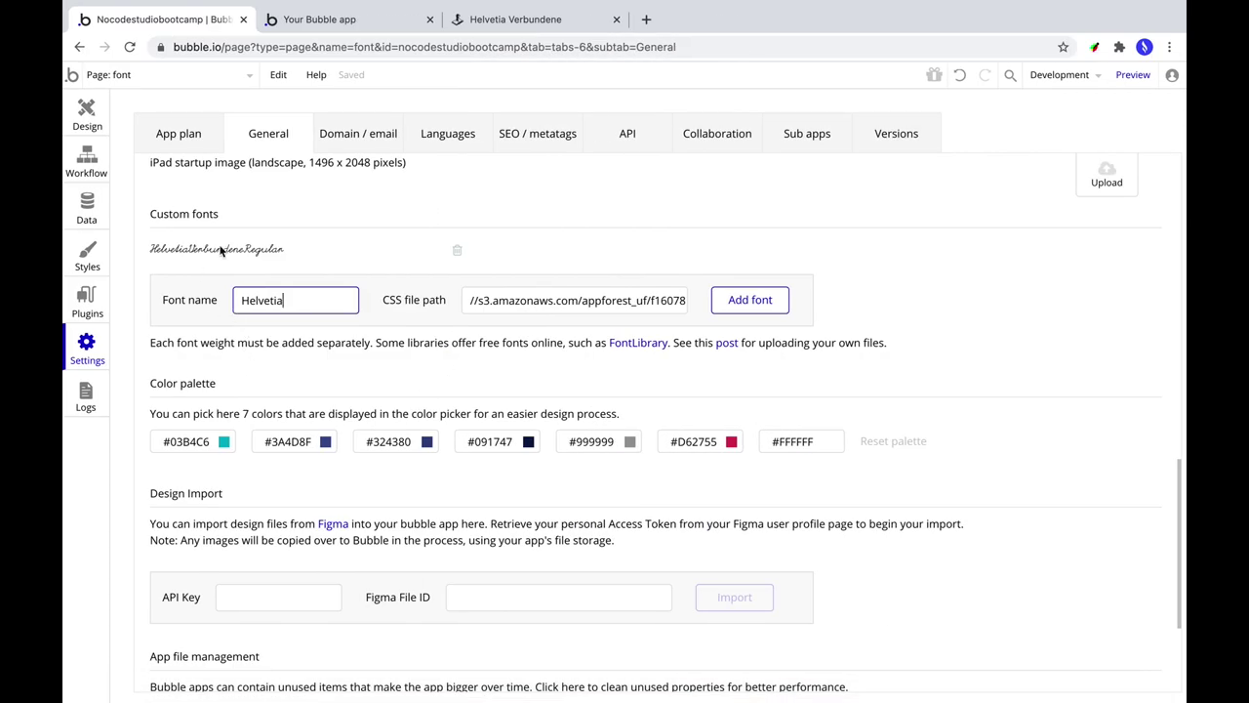
click(778, 310)
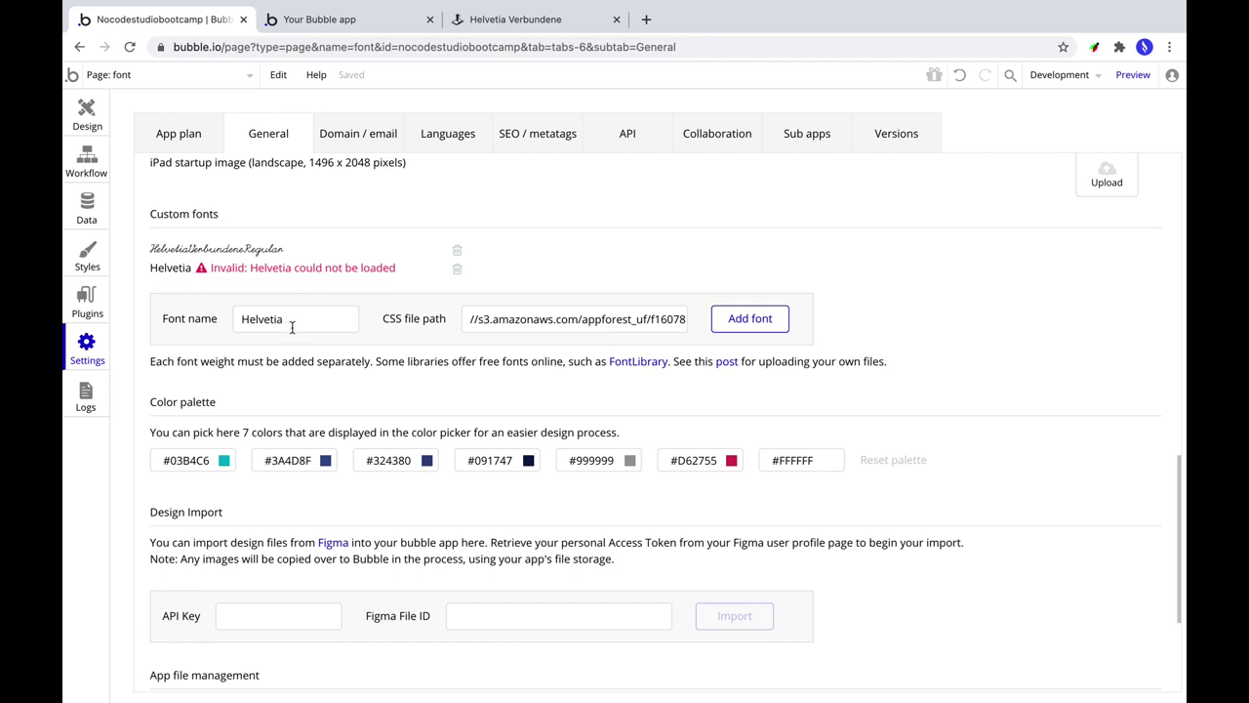
click(457, 271)
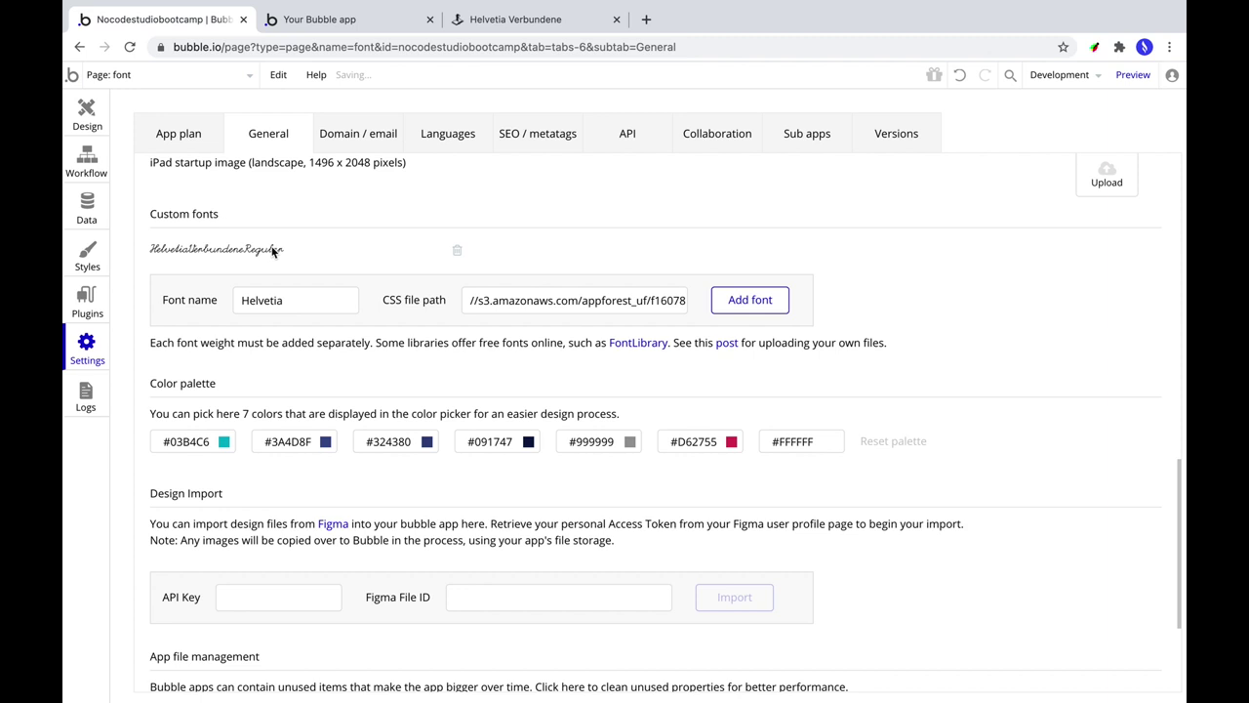
Set the "Das ist ein Custom Font" text to the HelvetiaVerbundeneRegular font at size 24 and preview the page
click(85, 115)
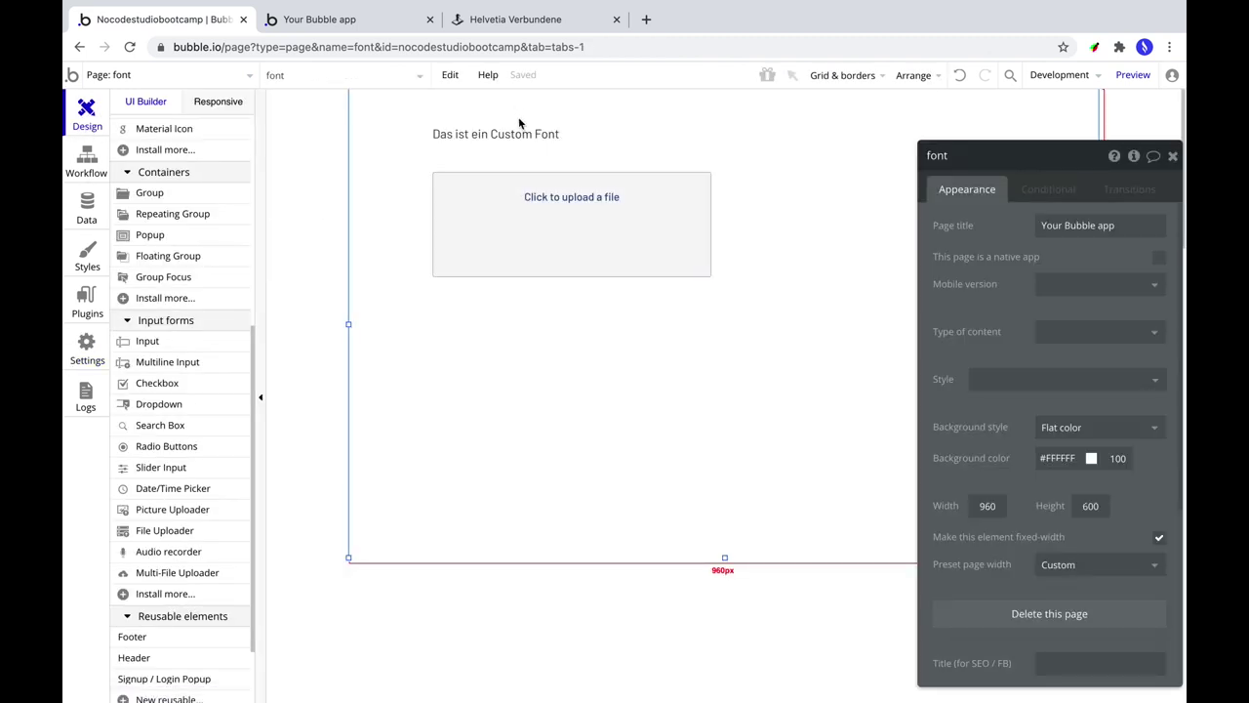
click(523, 146)
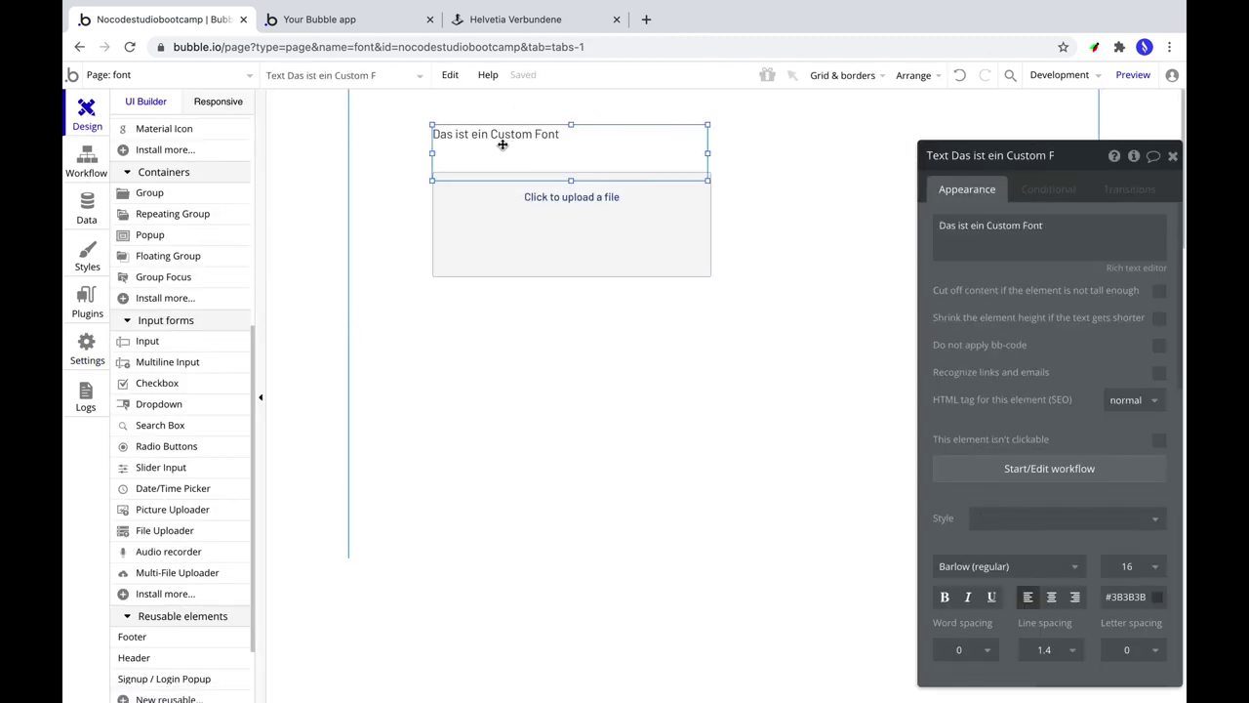
click(981, 571)
text(helve)
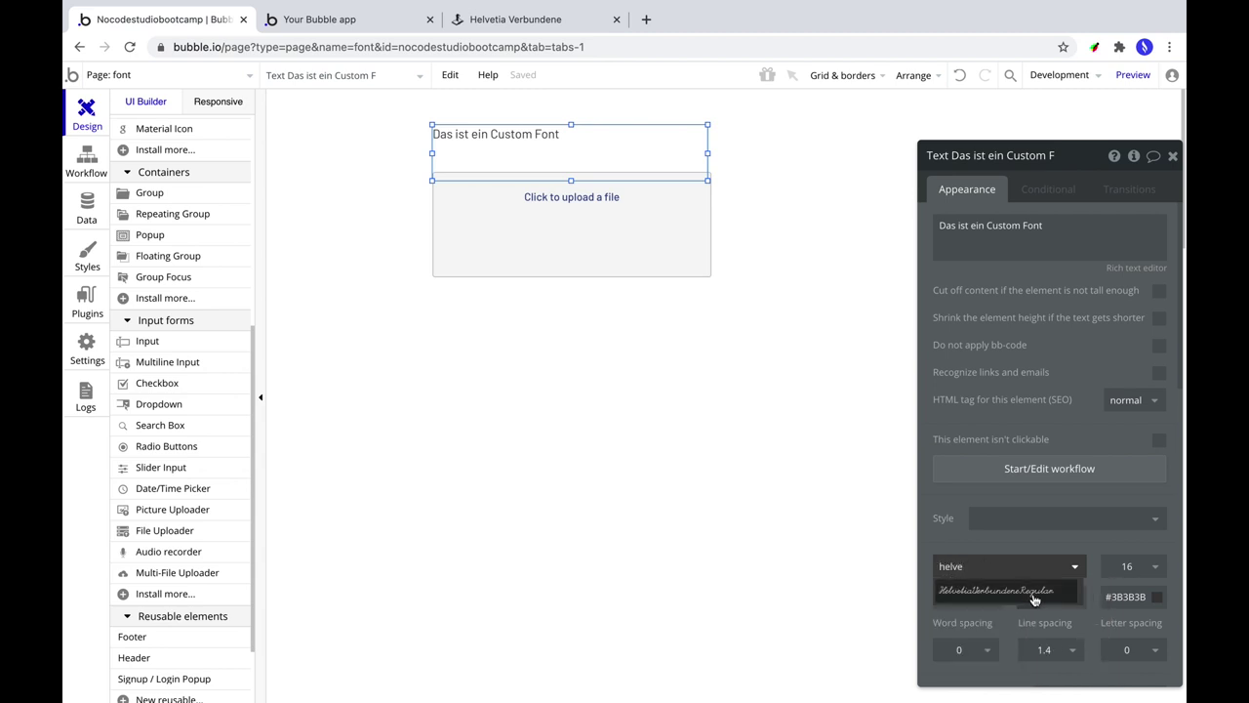
click(1035, 591)
click(1124, 566)
text(24)
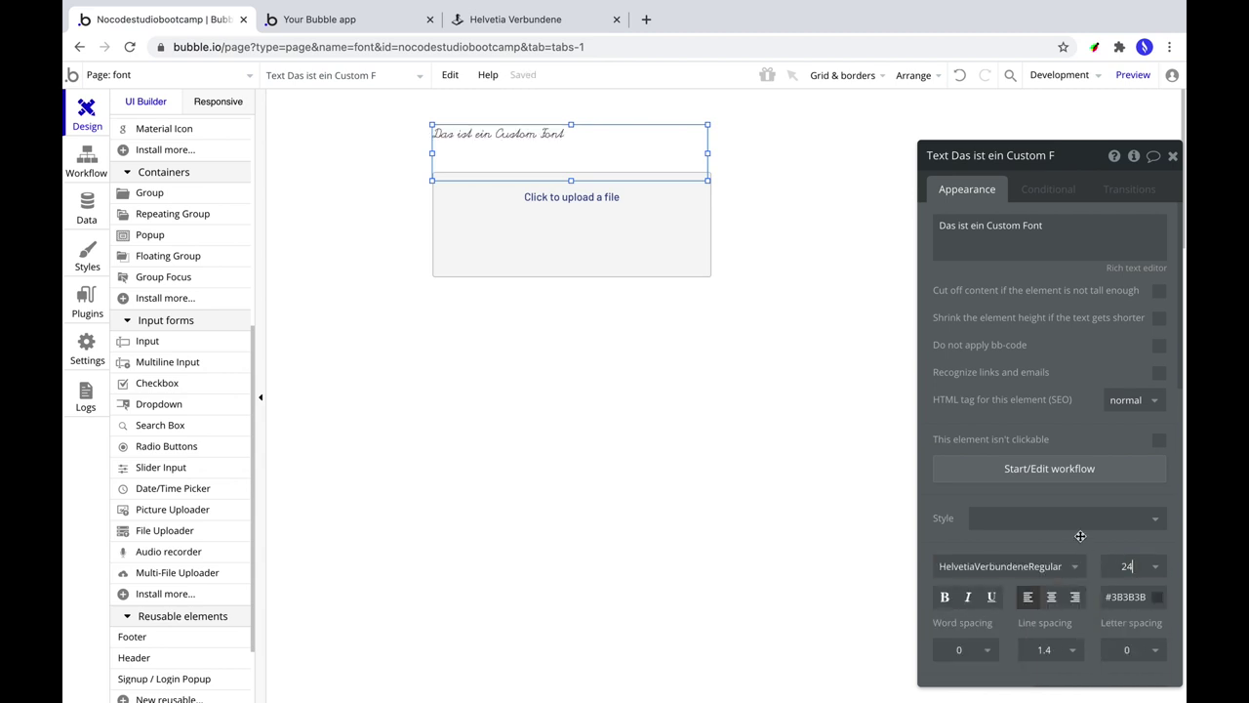
key(Return)
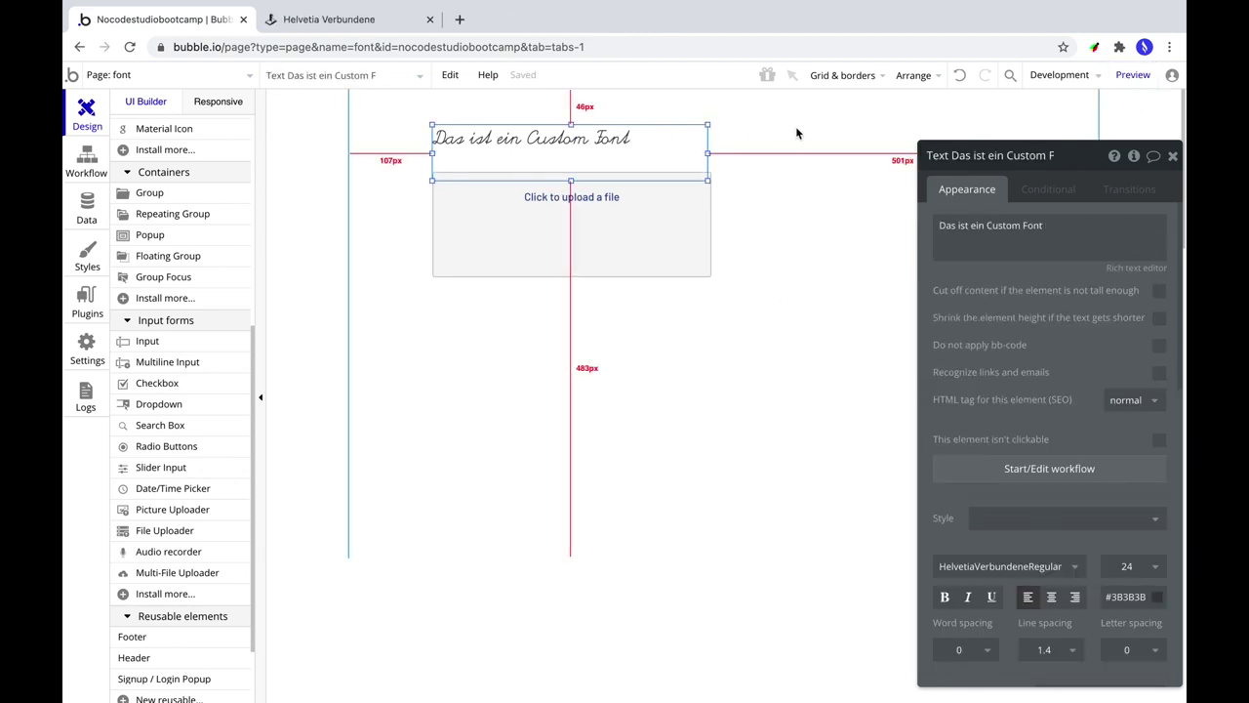
click(796, 133)
click(1132, 75)
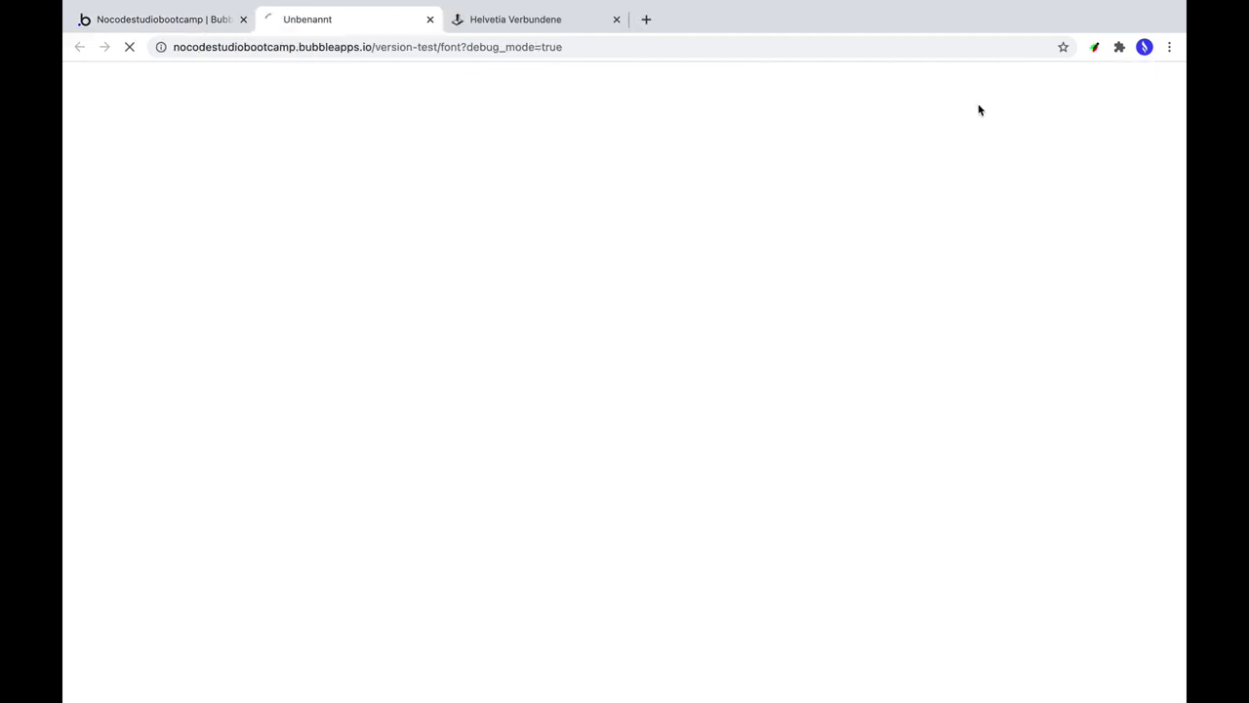